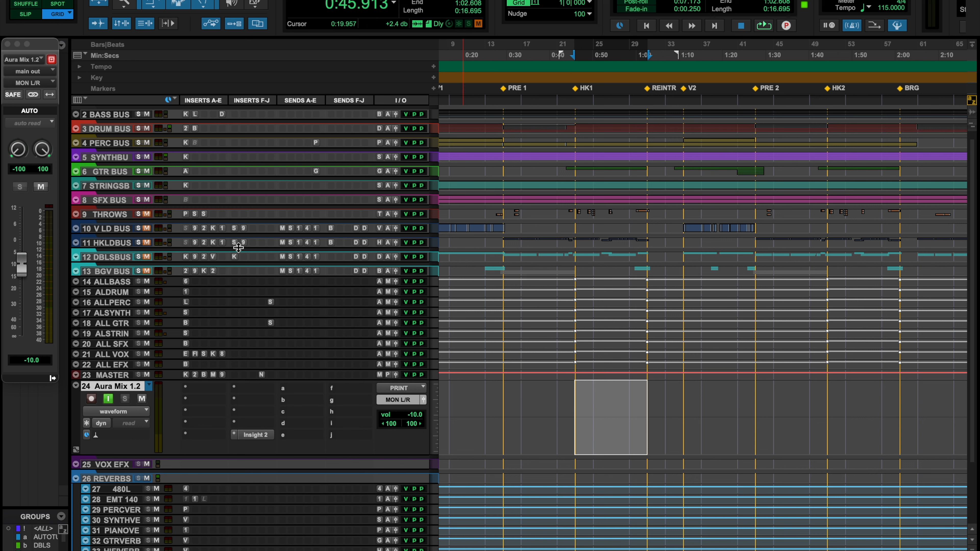
# Play the HK1 section and open Insight 2 on the Aura Mix 1.2 track to meter its loudness
pyautogui.moveTo(41, 49); pyautogui.dragTo(312, 36)
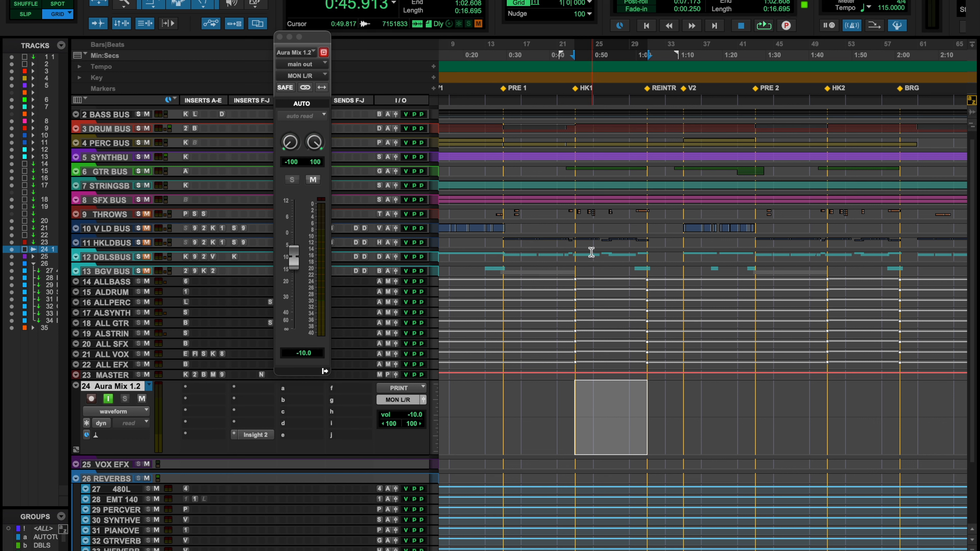
pyautogui.press('space')
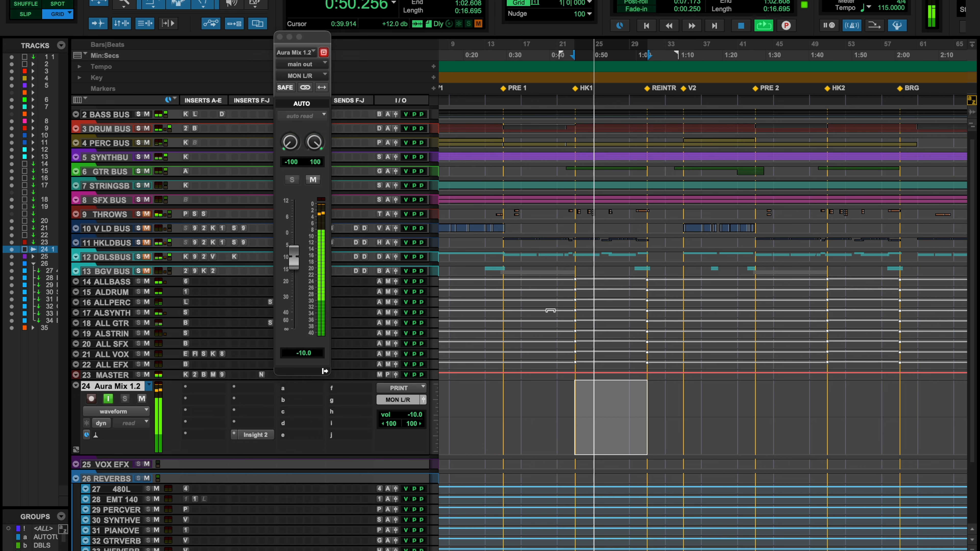
pyautogui.click(253, 435)
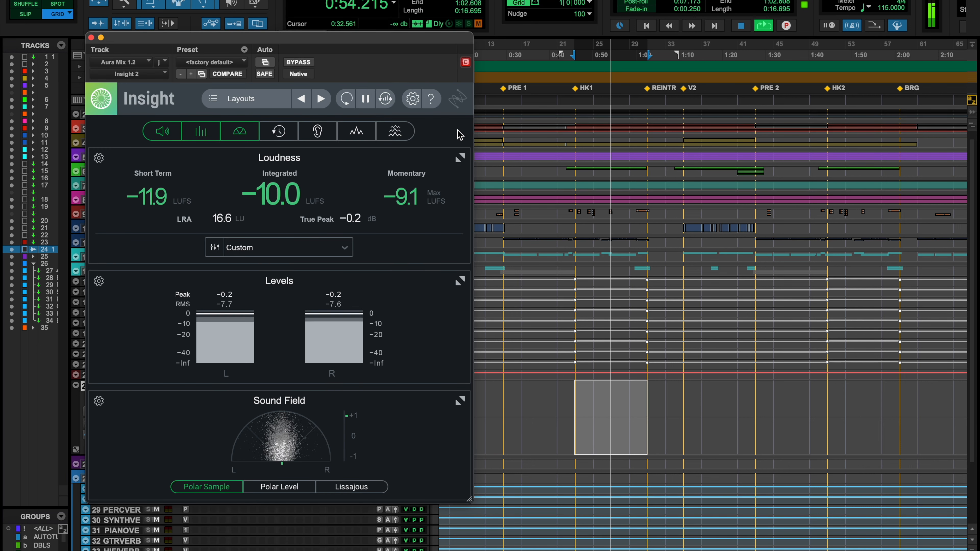
pyautogui.moveTo(391, 43); pyautogui.dragTo(737, 5)
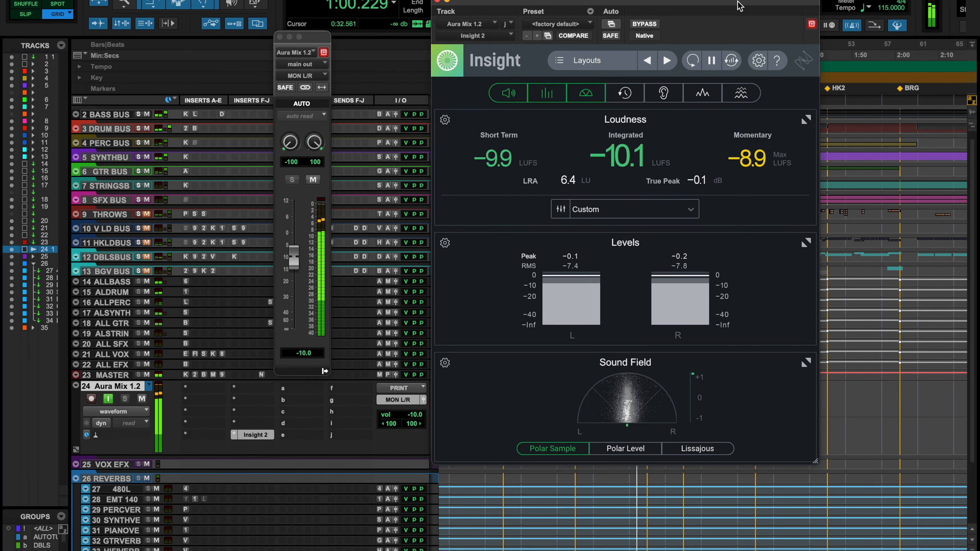
pyautogui.press('space')
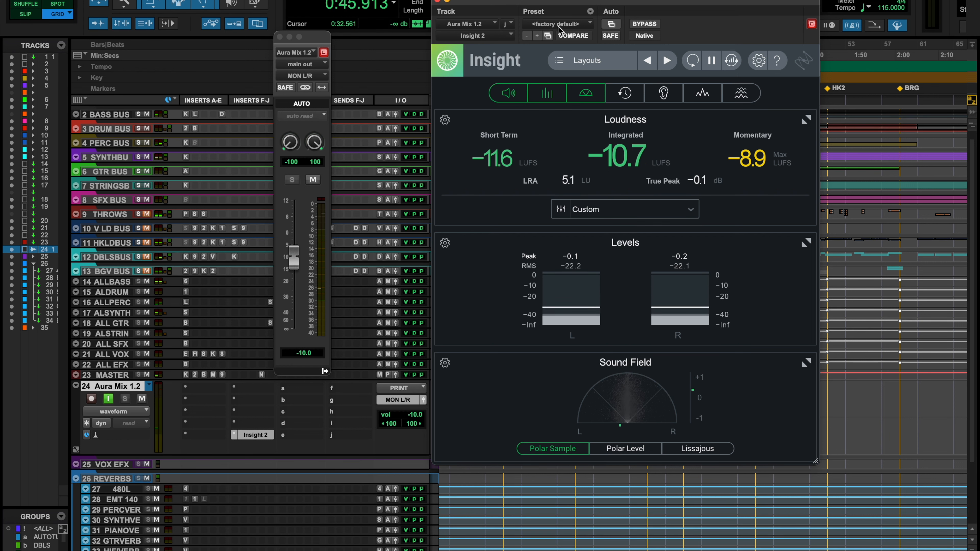
# Move the Insight 2 window below the timeline and replay HK1 to read the loudness, peak and RMS levels
pyautogui.moveTo(587, 3); pyautogui.dragTo(589, 77)
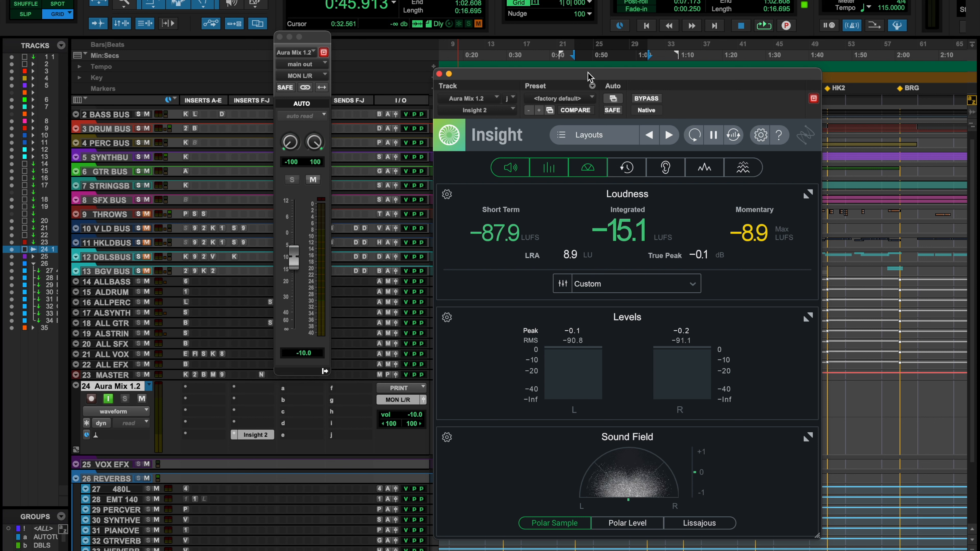
pyautogui.moveTo(588, 76); pyautogui.dragTo(586, 110)
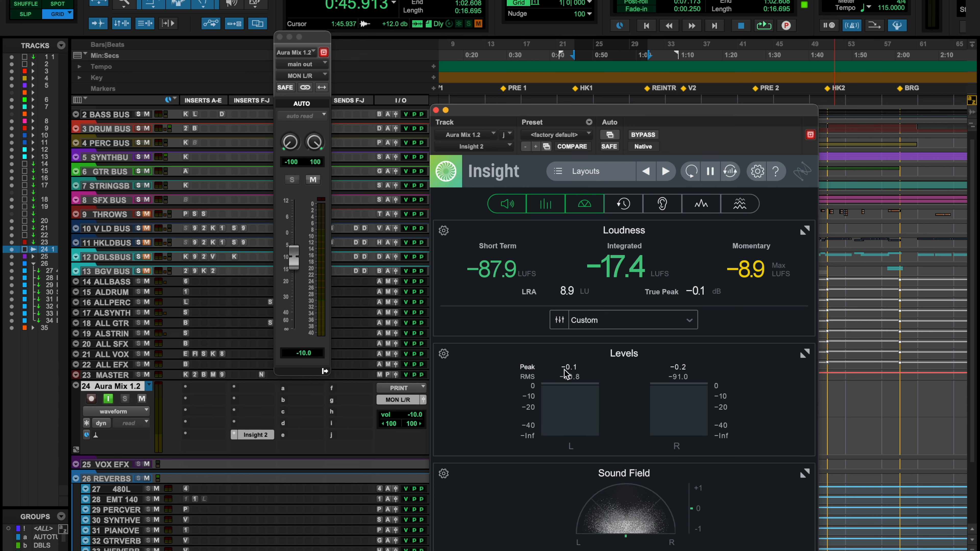
pyautogui.press('space')
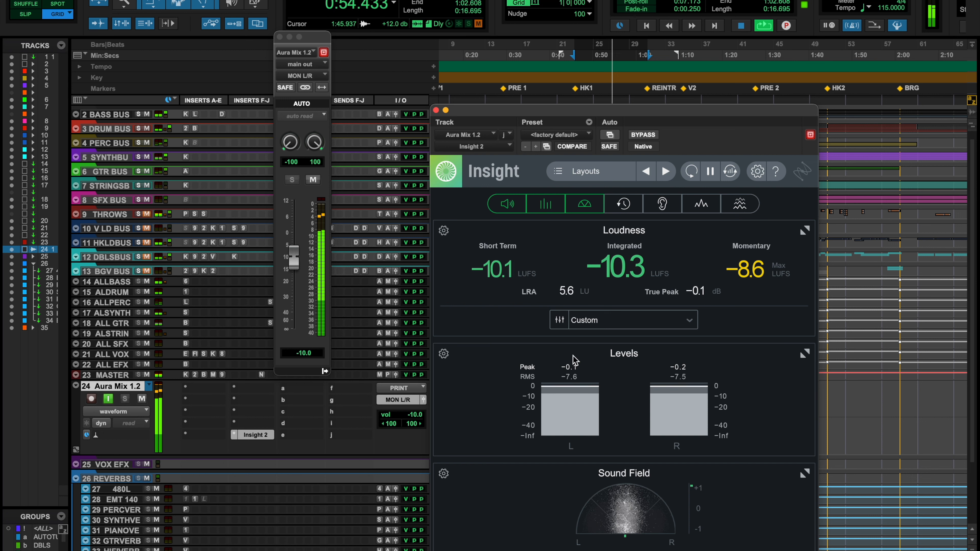
pyautogui.press('space')
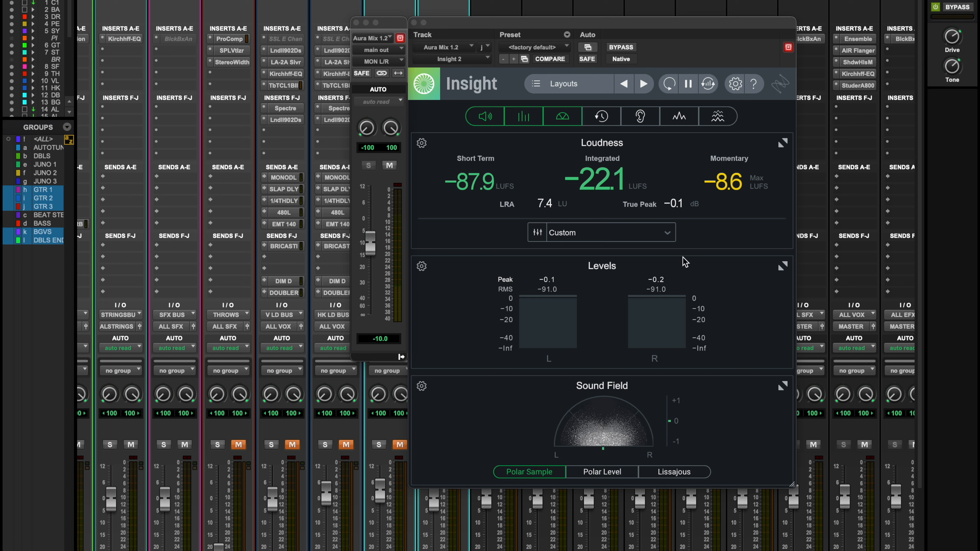
# Compare the mix during playback with the Drive and Tone plug-in bypassed and active
pyautogui.click(958, 8)
pyautogui.press('space')
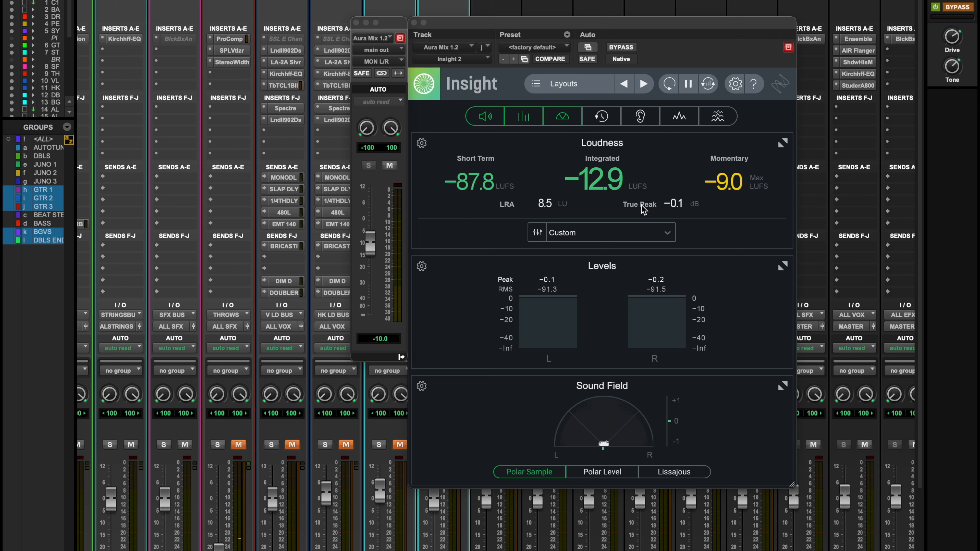
pyautogui.click(961, 7)
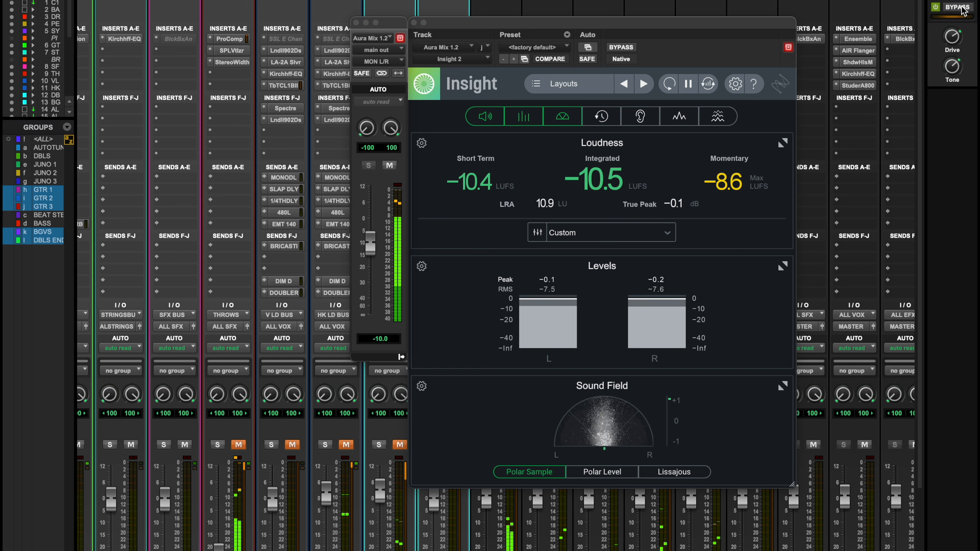
pyautogui.click(961, 8)
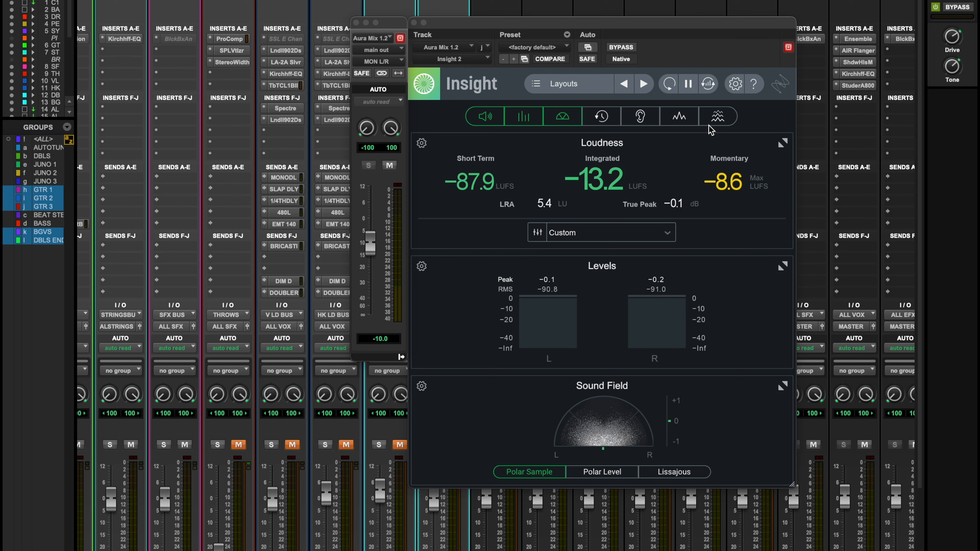
# Show the BASS BUS folder's member tracks in the mixer and play the mix to examine the levels feeding each bus
pyautogui.press('super+equal')
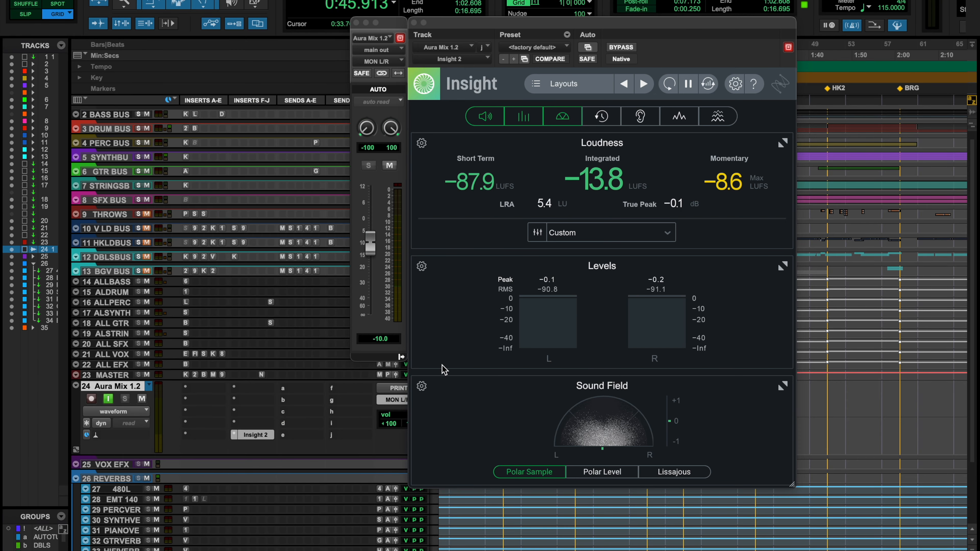
pyautogui.press('super+equal')
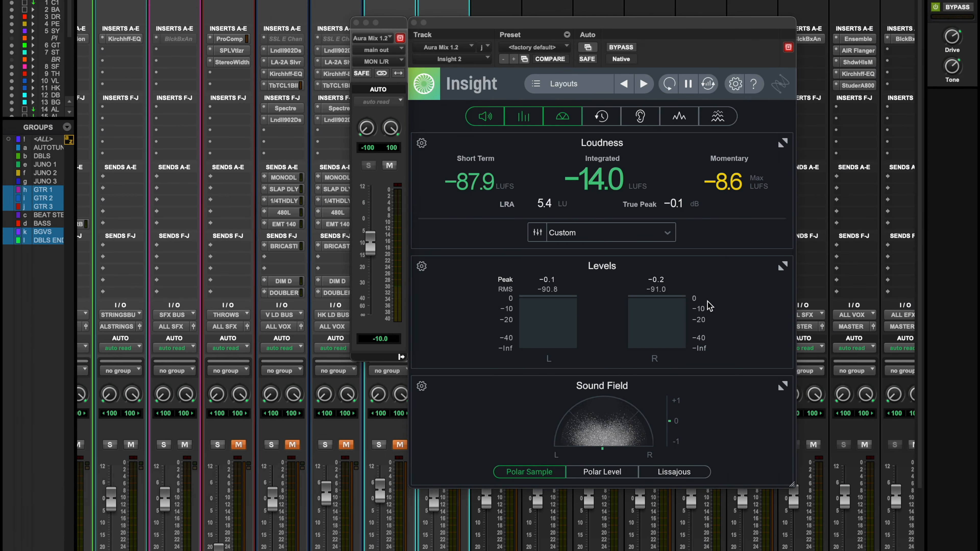
pyautogui.hscroll(-5, 284, 163)
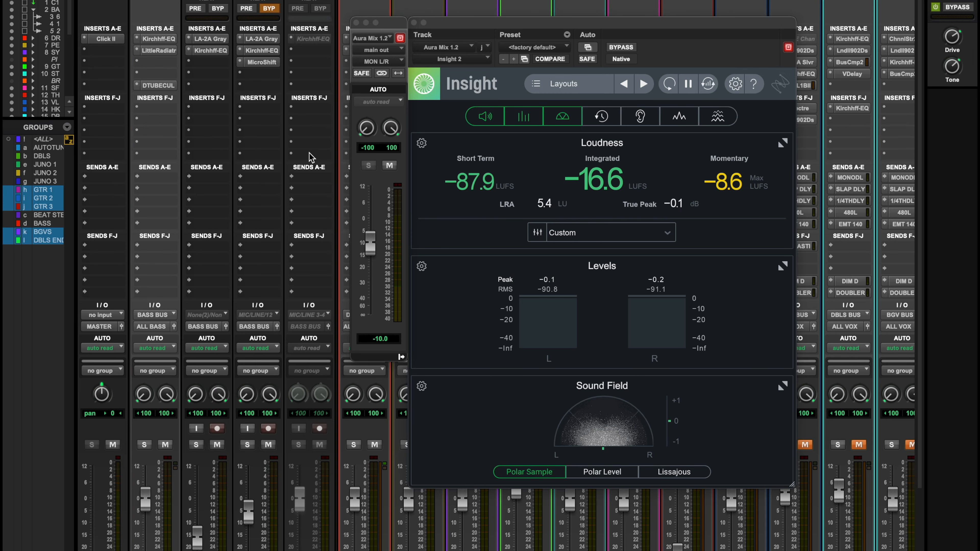
pyautogui.scroll(-5, 309, 154)
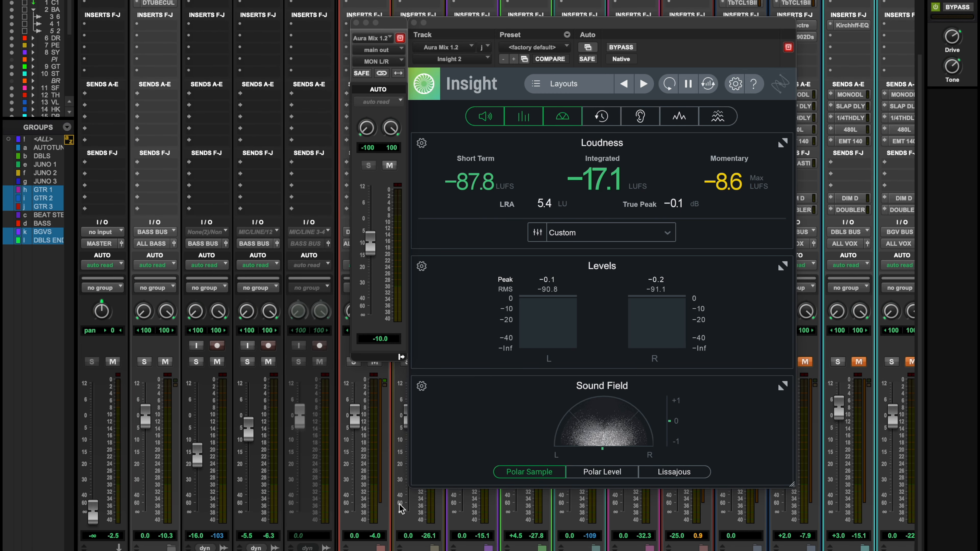
pyautogui.press('space')
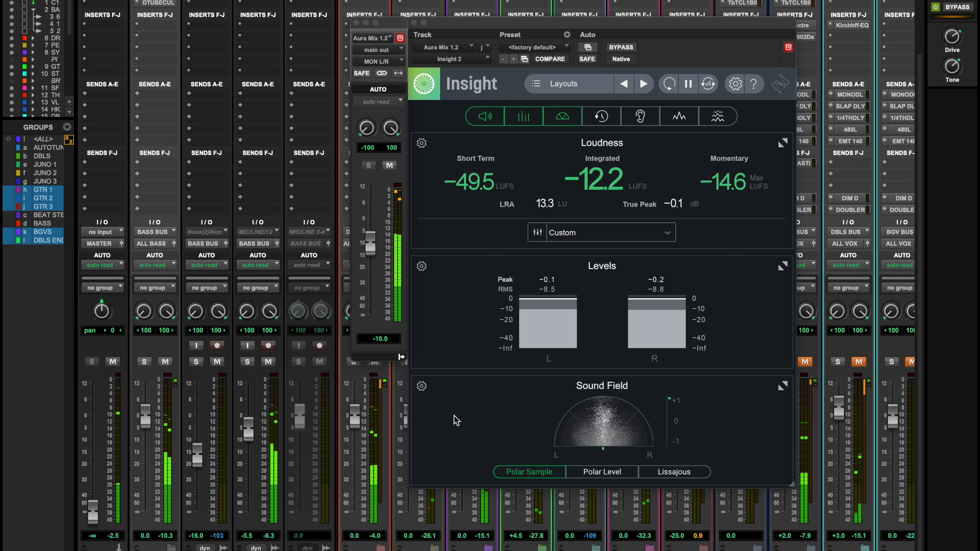
pyautogui.press('space')
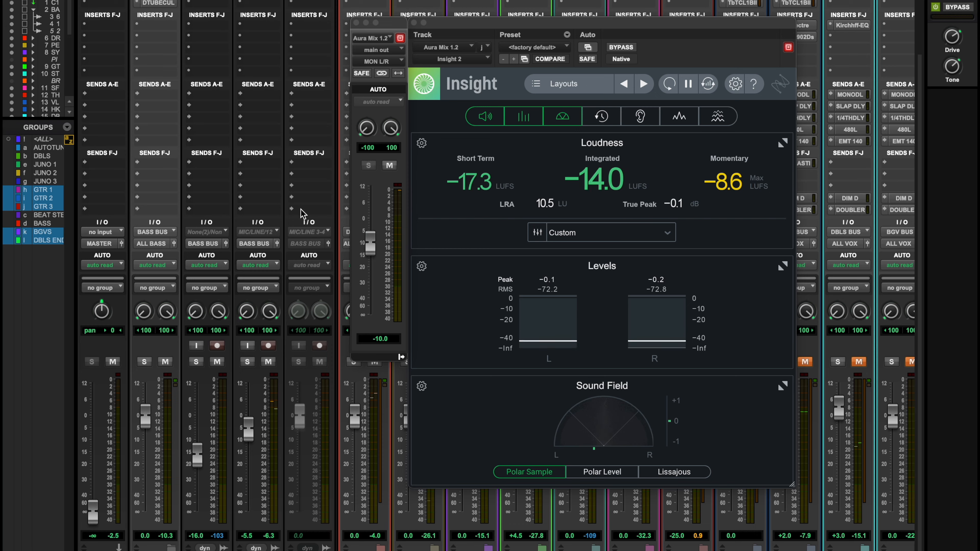
# Collapse the BASS BUS folder in the mixer and bring the ALL submix tracks into view
pyautogui.scroll(3, 318, 187)
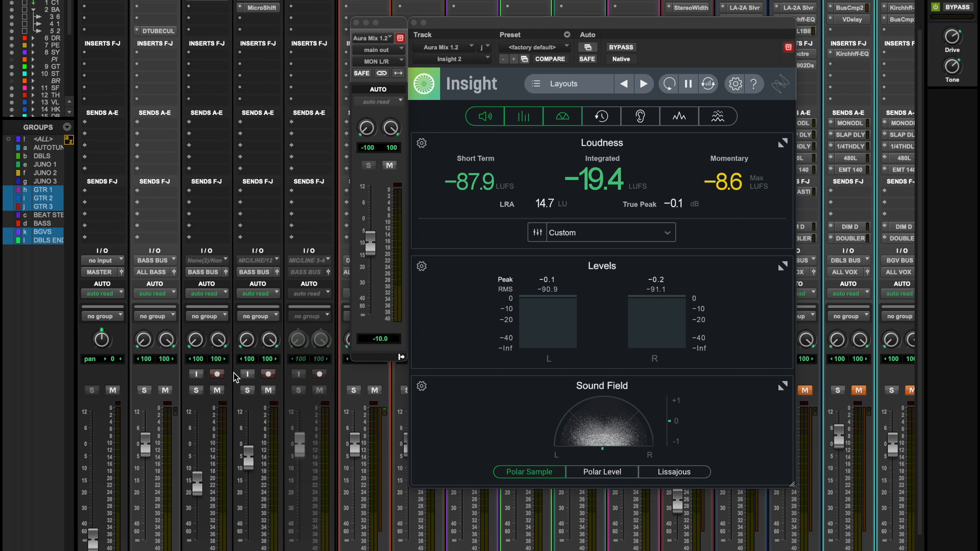
pyautogui.scroll(-3, 236, 375)
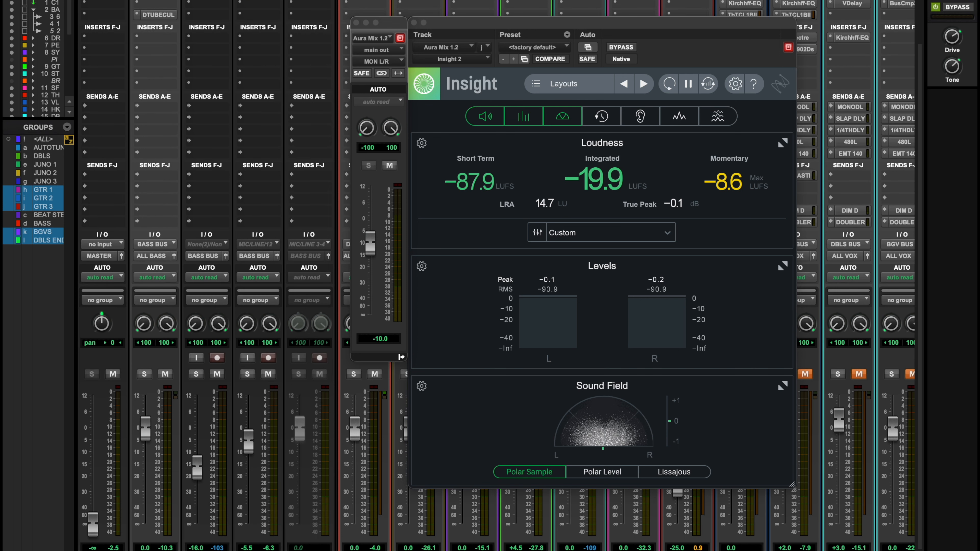
pyautogui.click(140, 550)
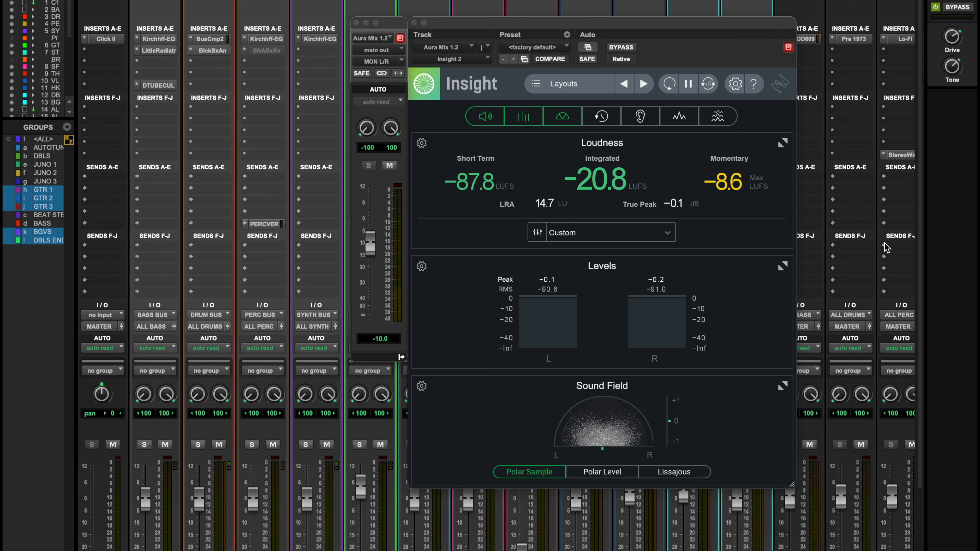
pyautogui.scroll(3, 885, 247)
pyautogui.hscroll(5, 886, 246)
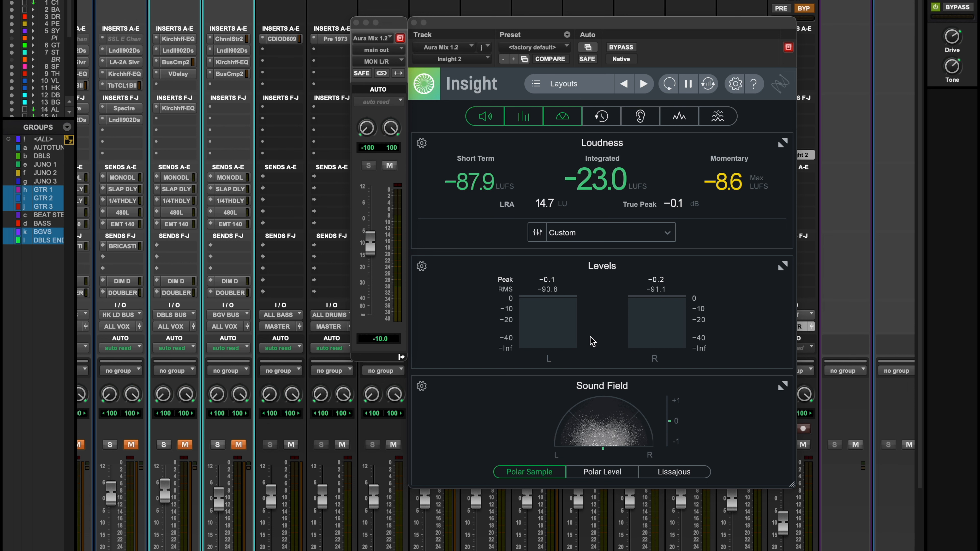
# Examine the Black Box HG-2 settings on the ALL GTR track and close the plug-in
pyautogui.moveTo(706, 29); pyautogui.dragTo(607, 157)
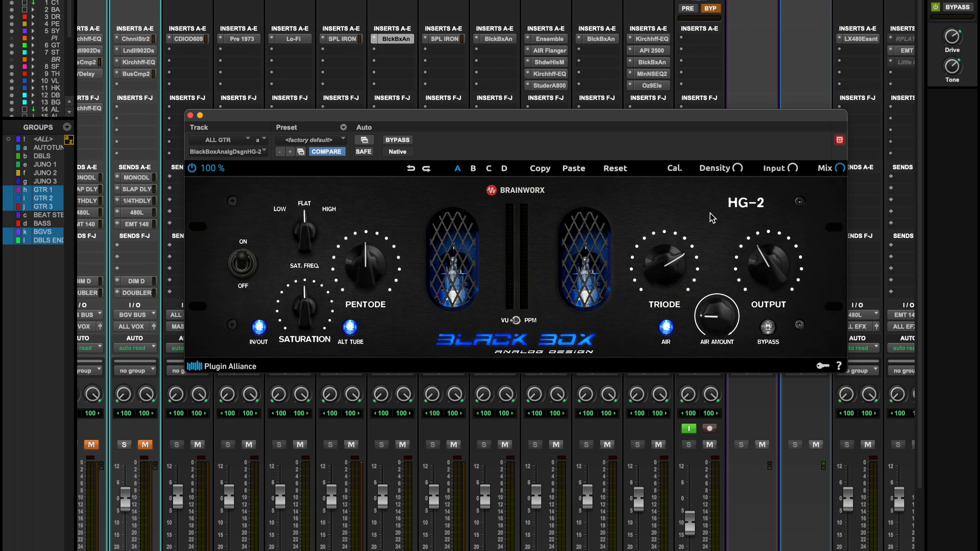
pyautogui.moveTo(636, 119); pyautogui.dragTo(634, 109)
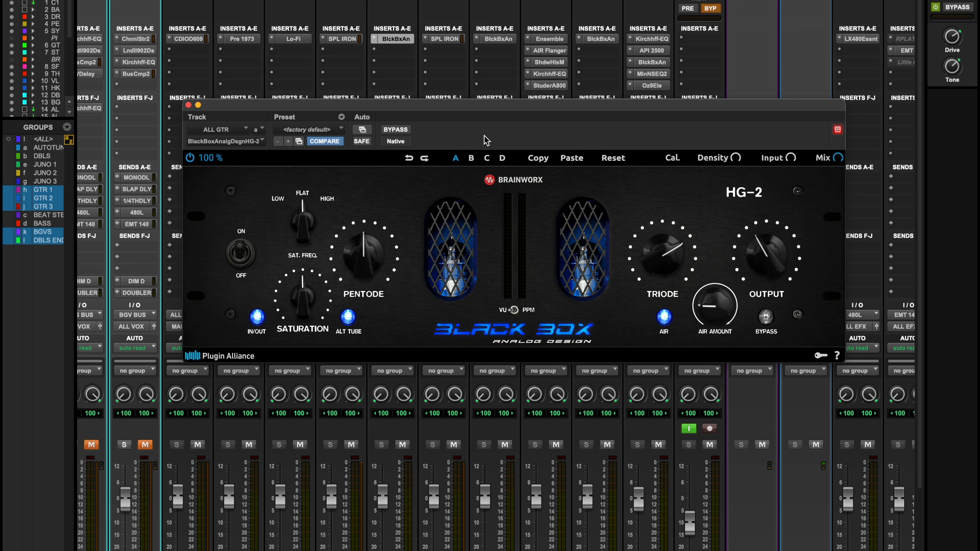
pyautogui.click(188, 105)
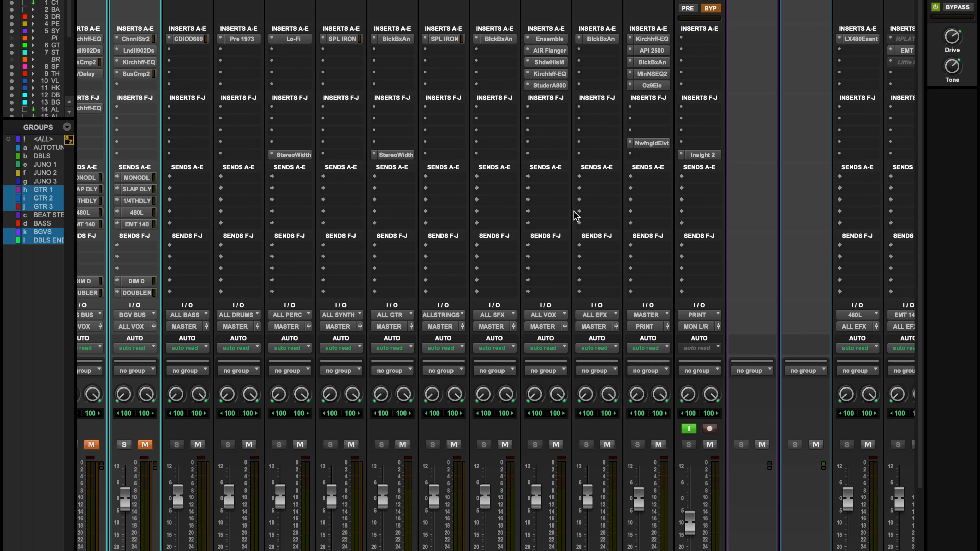
# Review the Kirchhoff EQ on the MASTER track, and compare the Millennia NSEQ-2 bypassed and active during playback
pyautogui.click(654, 39)
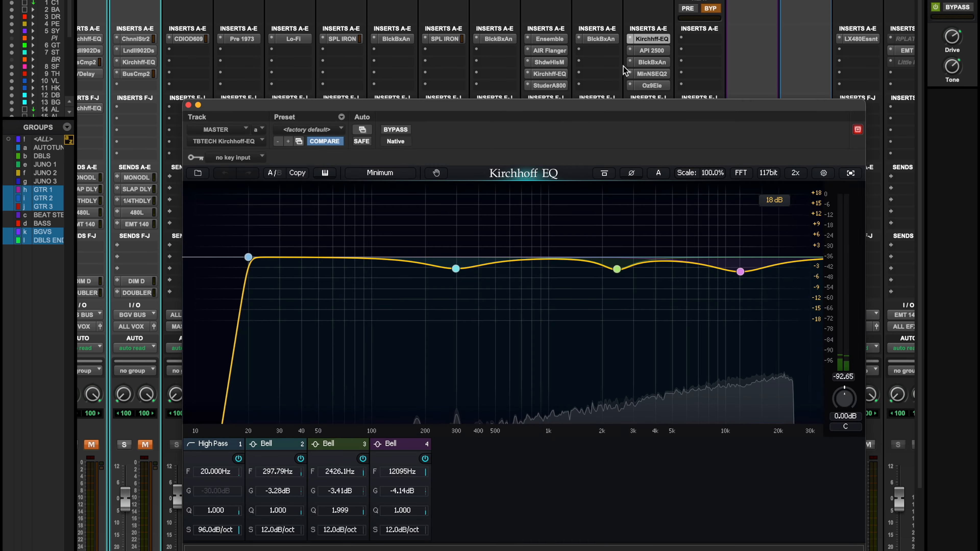
pyautogui.click(664, 75)
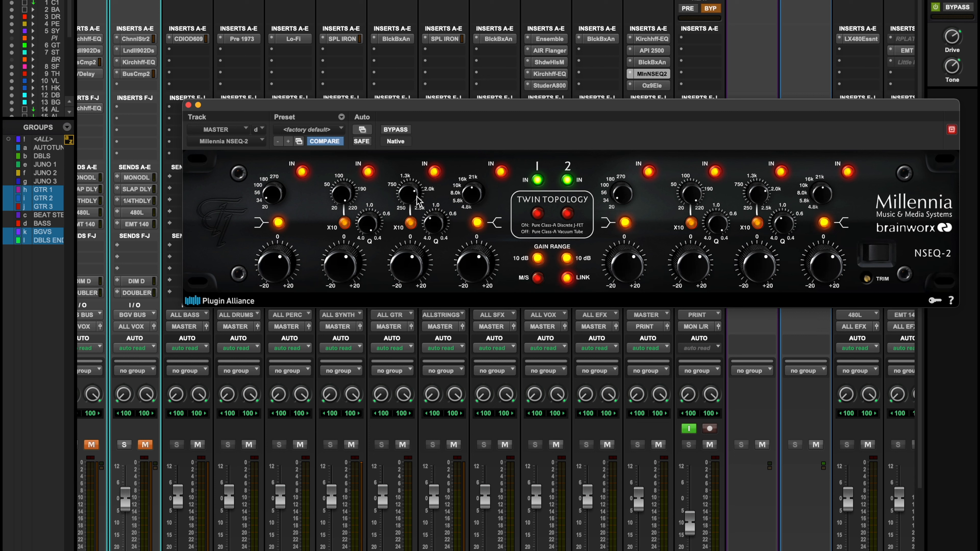
pyautogui.press('space')
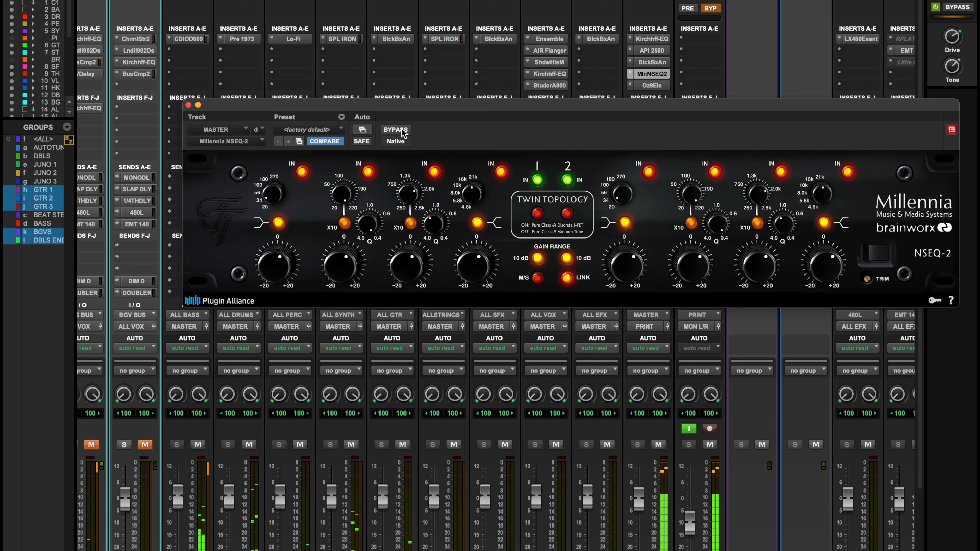
pyautogui.click(401, 129)
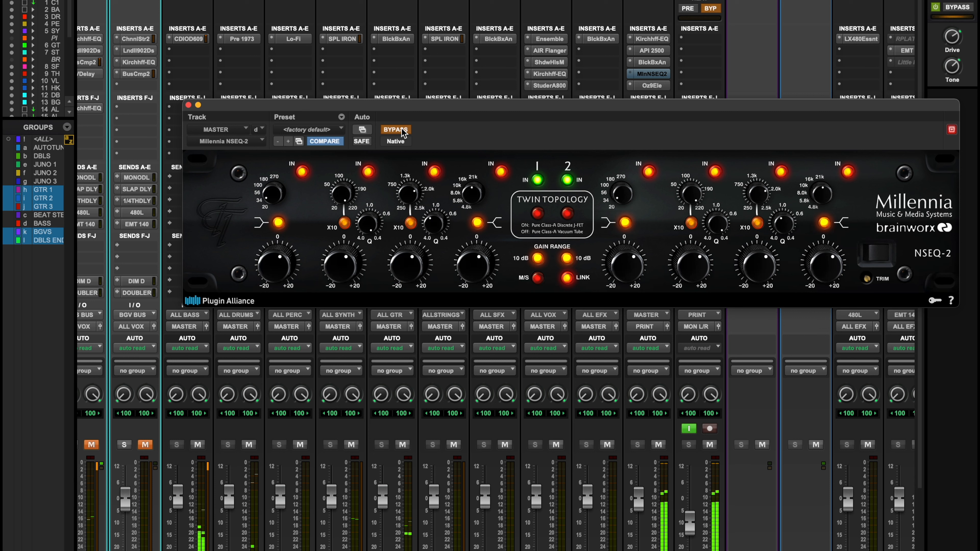
pyautogui.click(401, 129)
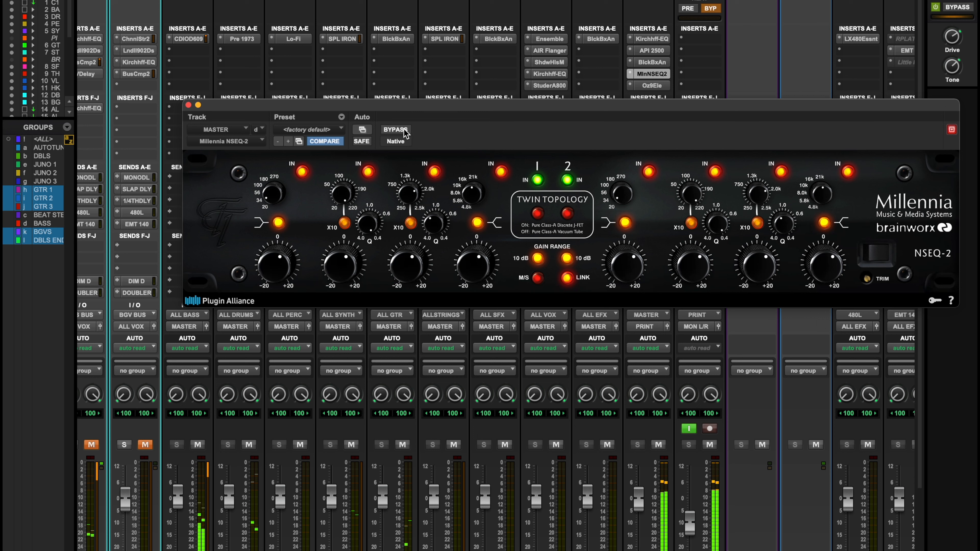
# Open Ozone 9 Elements and Newfangled Elevate from the MASTER track's inserts to review their maximizer and limiter settings
pyautogui.moveTo(749, 109); pyautogui.dragTo(693, 122)
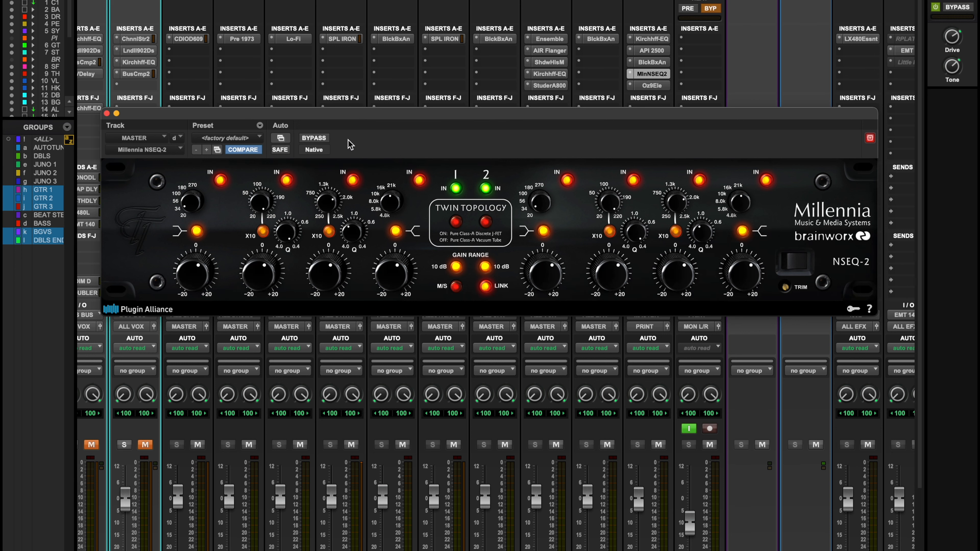
pyautogui.moveTo(546, 112); pyautogui.dragTo(532, 157)
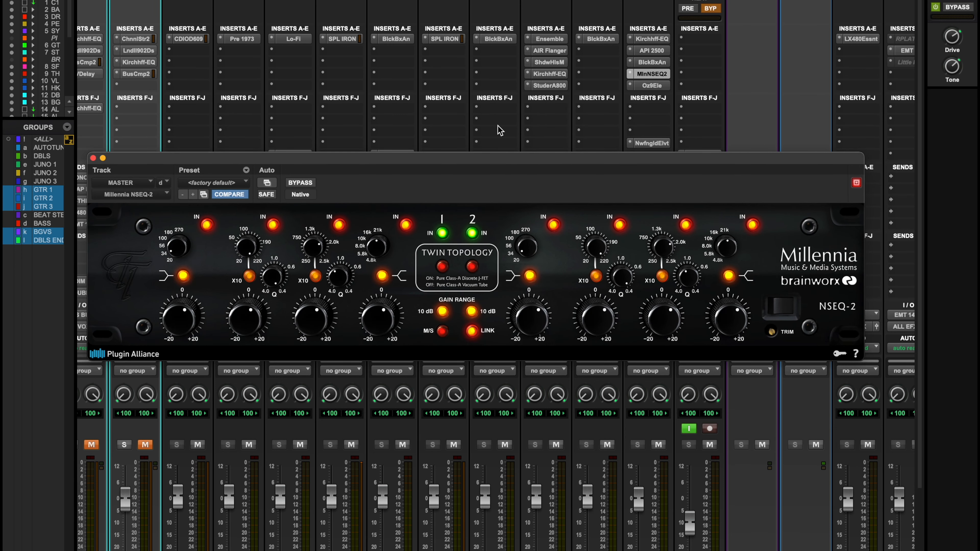
pyautogui.click(655, 86)
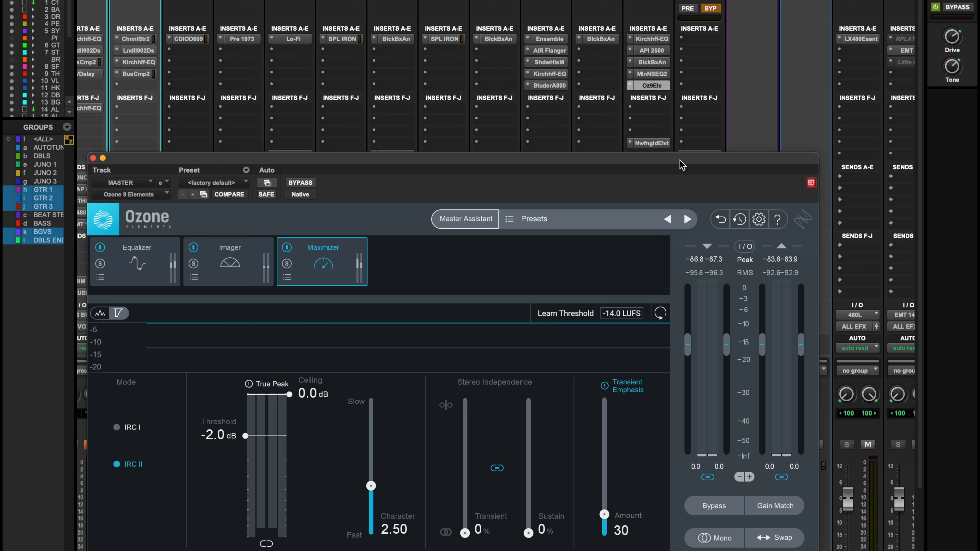
pyautogui.moveTo(681, 162); pyautogui.dragTo(699, 171)
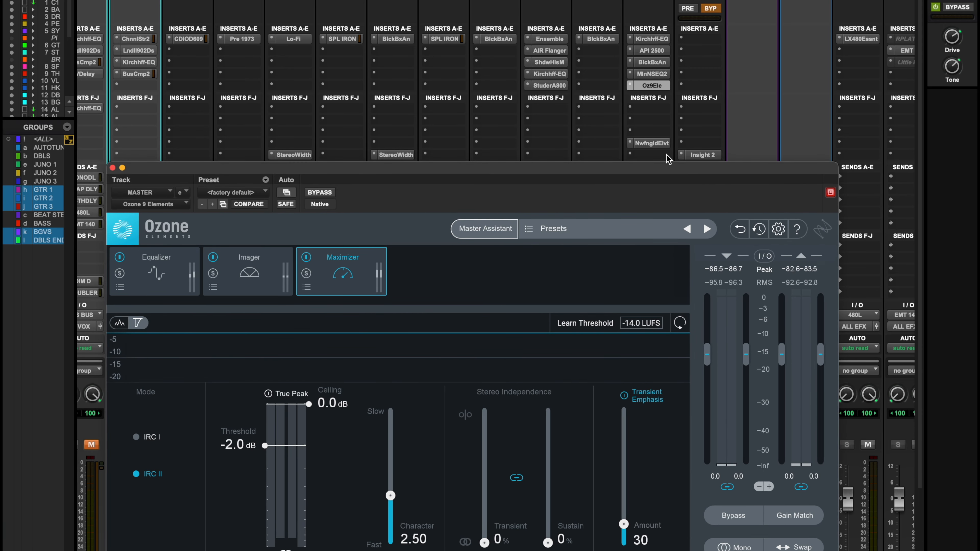
pyautogui.click(652, 143)
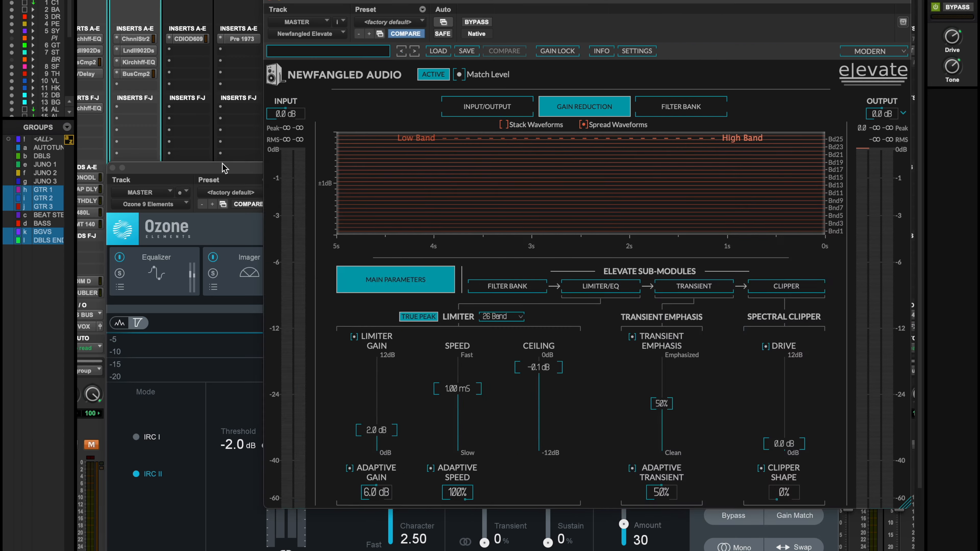
# Arrange the Ozone 9 Elements and Elevate windows so Ozone is in front and the MASTER track's inserts are uncovered
pyautogui.click(225, 168)
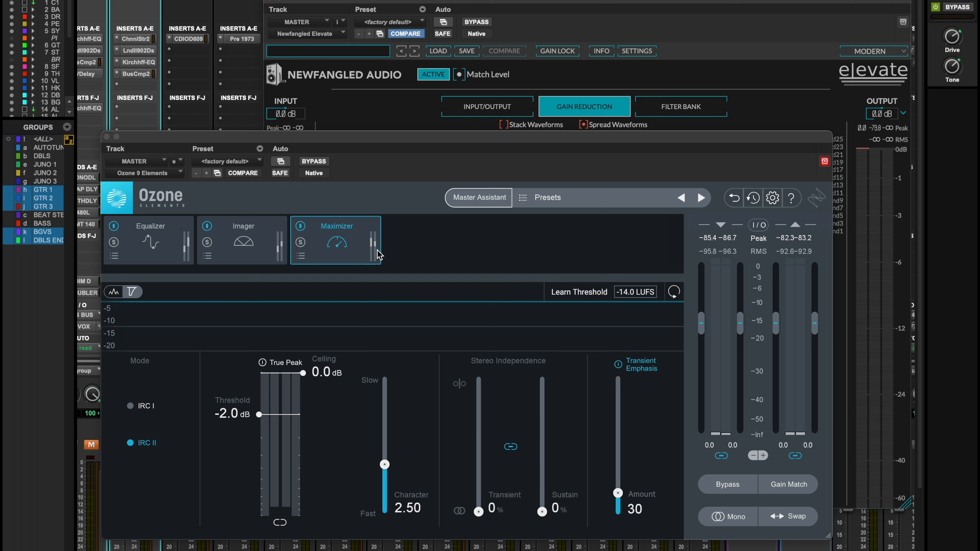
pyautogui.moveTo(525, 142); pyautogui.dragTo(530, 152)
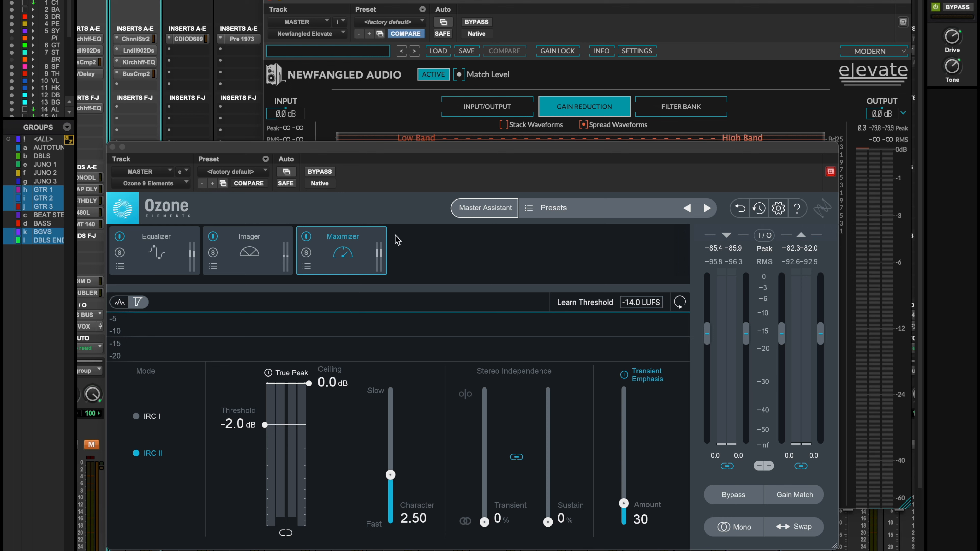
pyautogui.moveTo(563, 1); pyautogui.dragTo(663, 222)
pyautogui.moveTo(627, 152); pyautogui.dragTo(634, 119)
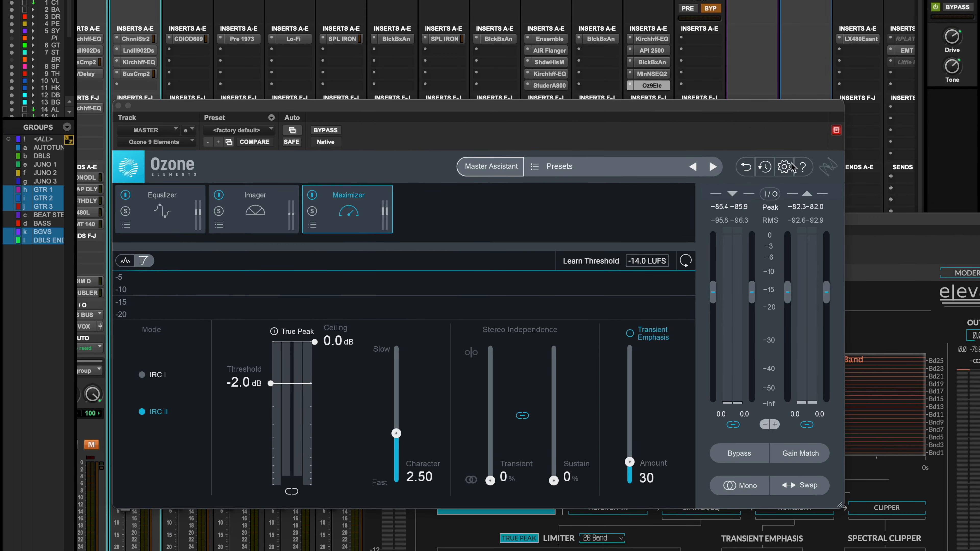
# Compare the mix with Ozone 9 Elements bypassed and active during playback, and stop playback
pyautogui.click(335, 130)
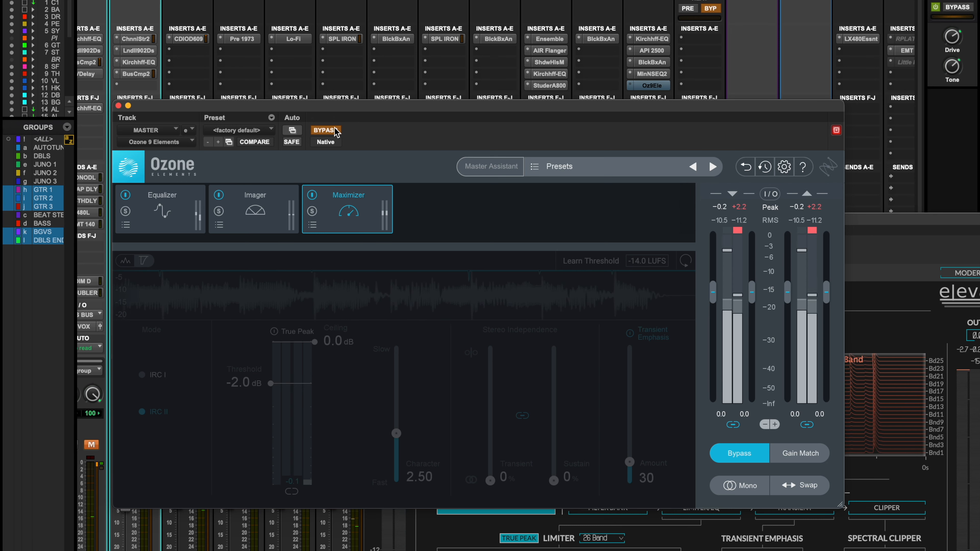
pyautogui.click(336, 130)
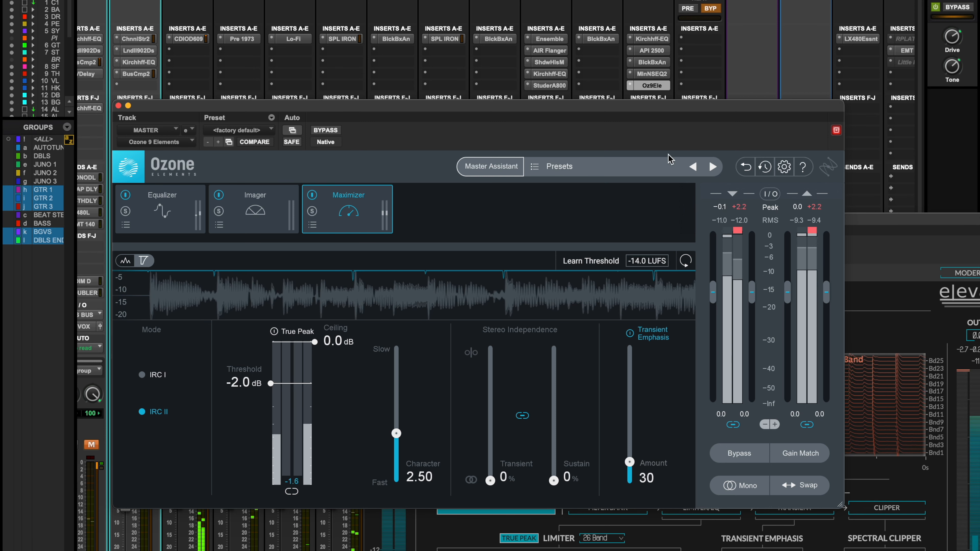
pyautogui.press('space')
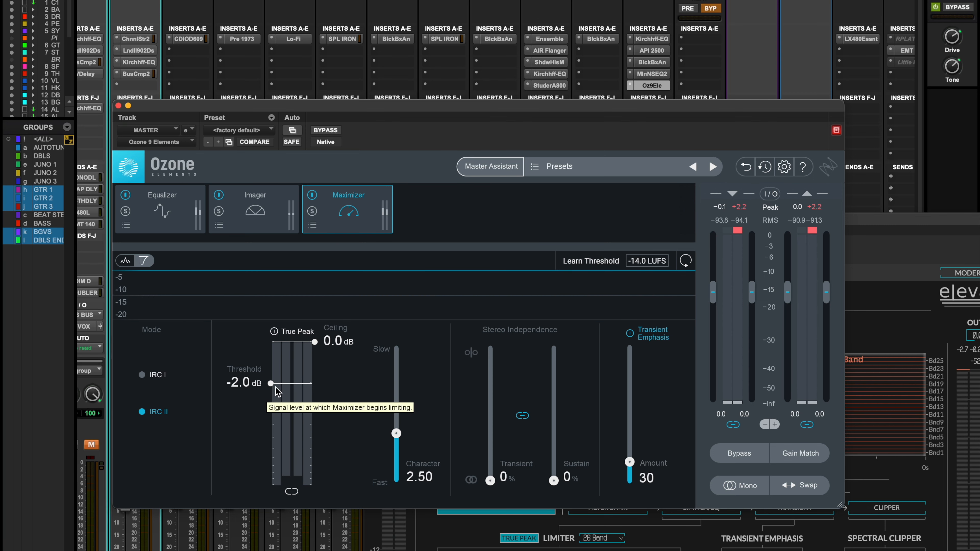
# Review the Mid and Side curves and filter type options of Ozone's Equalizer, and the Imager's width setting
pyautogui.click(185, 202)
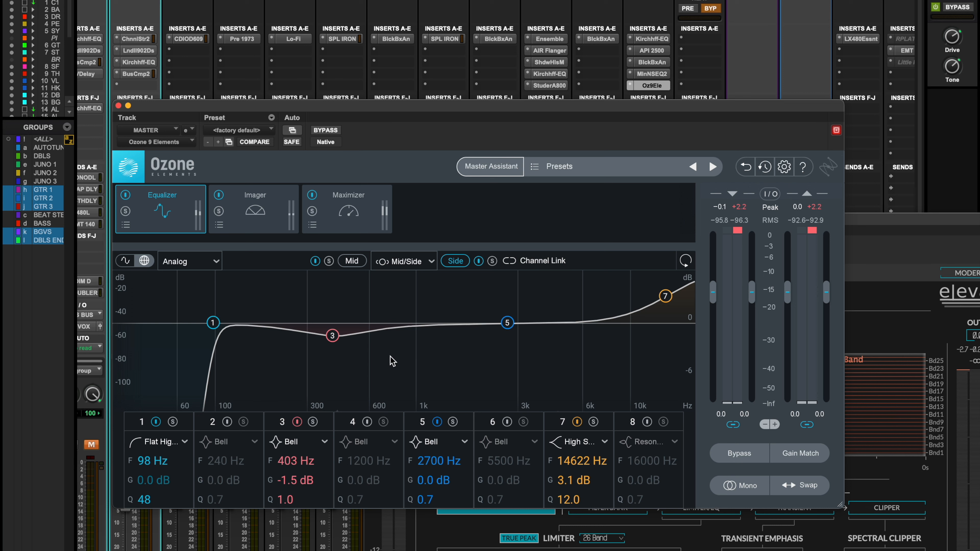
pyautogui.click(352, 261)
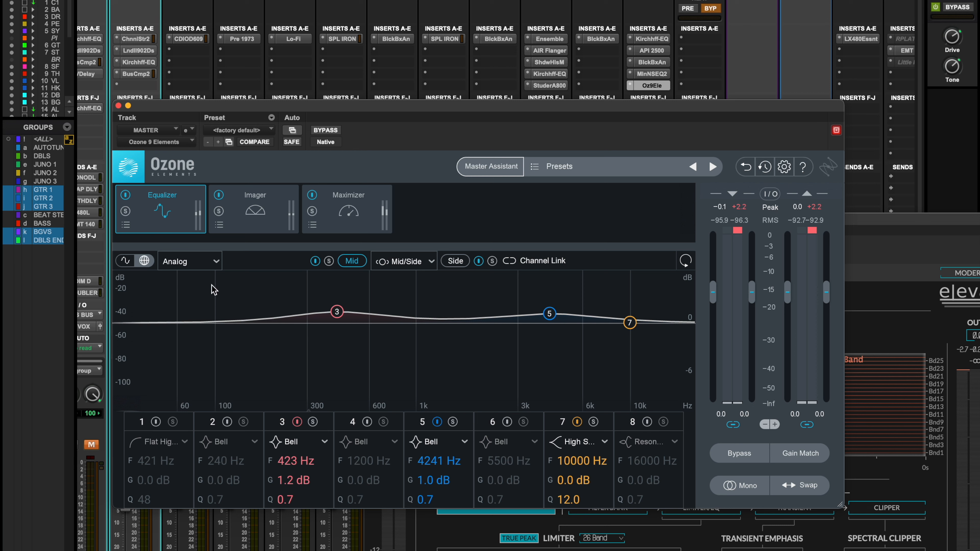
pyautogui.click(207, 261)
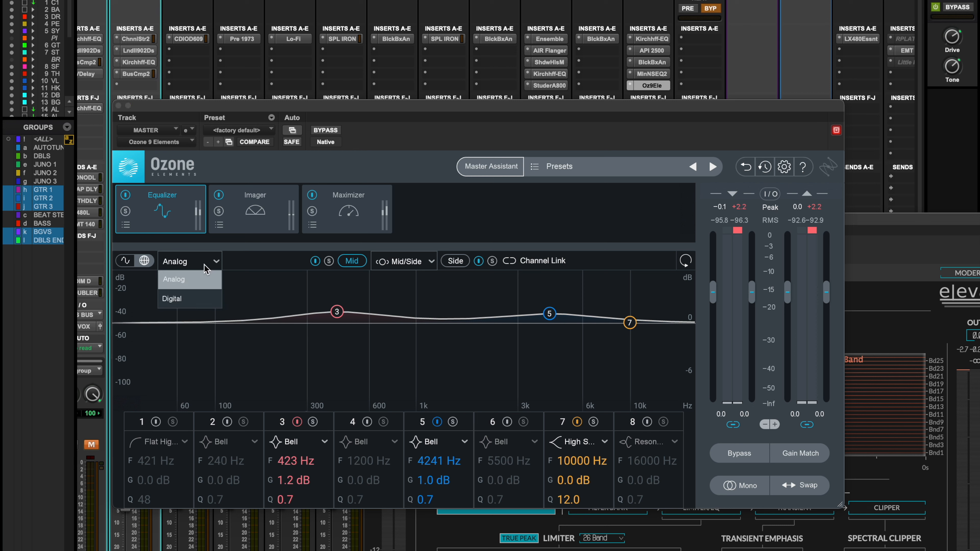
pyautogui.click(265, 271)
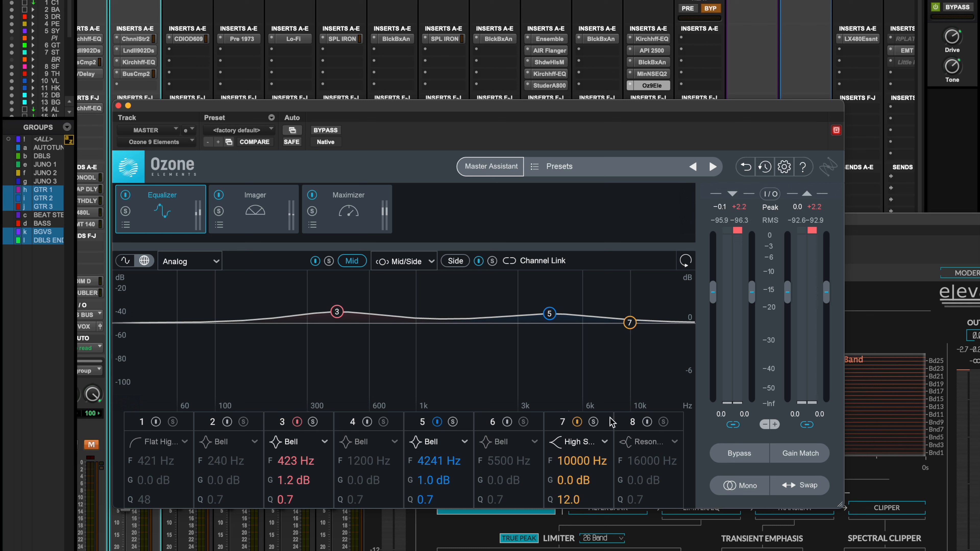
pyautogui.click(469, 258)
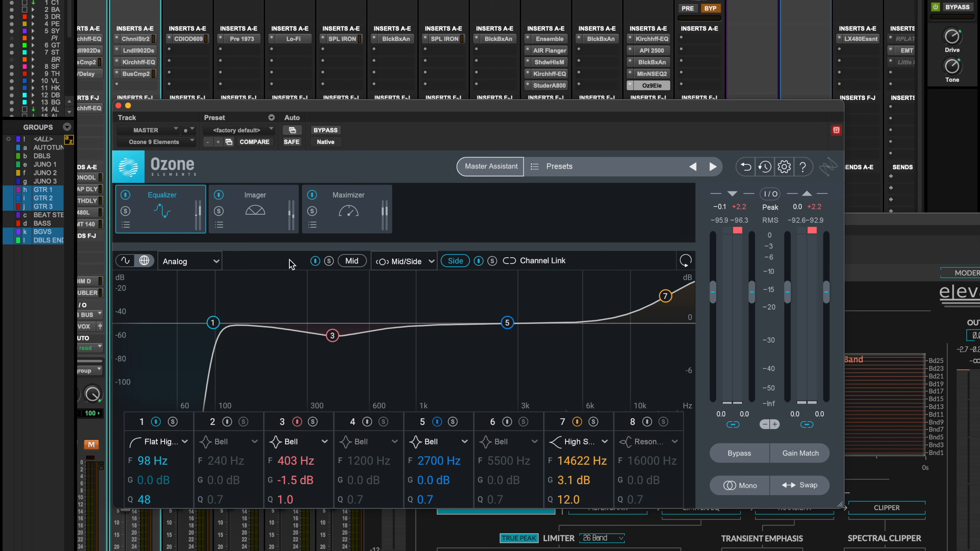
pyautogui.click(261, 201)
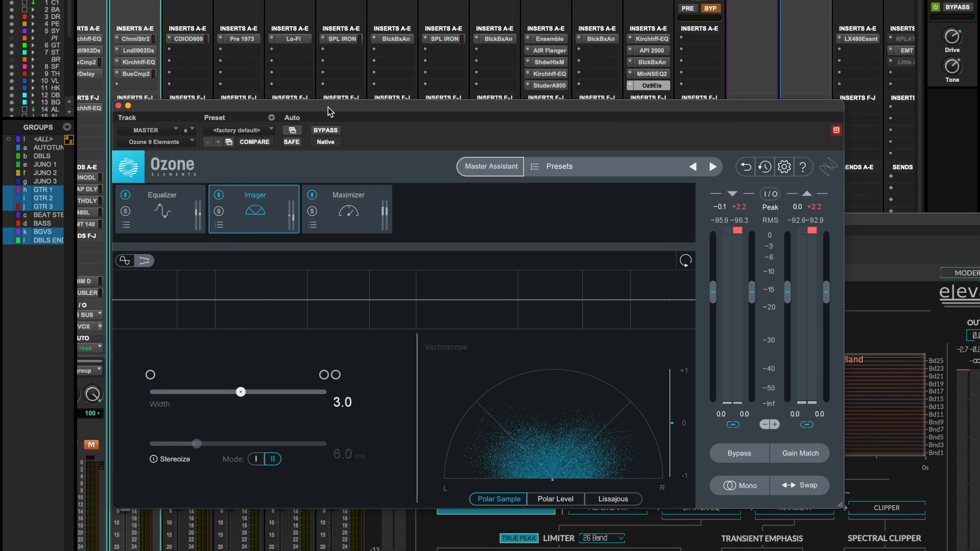
pyautogui.moveTo(330, 112); pyautogui.dragTo(334, 113)
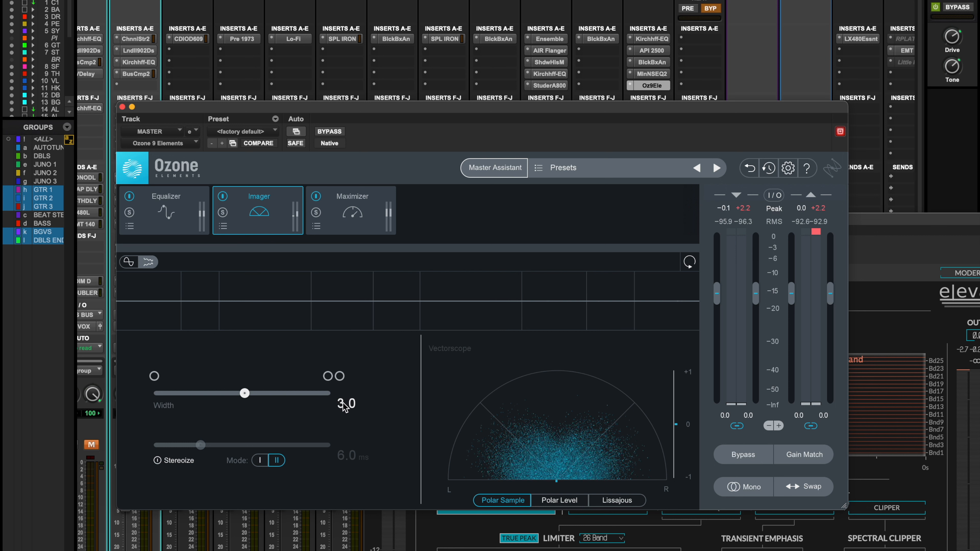
# Bypass Ozone's Maximizer and Imager modules, and compare the Equalizer bypassed and active during playback
pyautogui.click(362, 211)
pyautogui.click(319, 197)
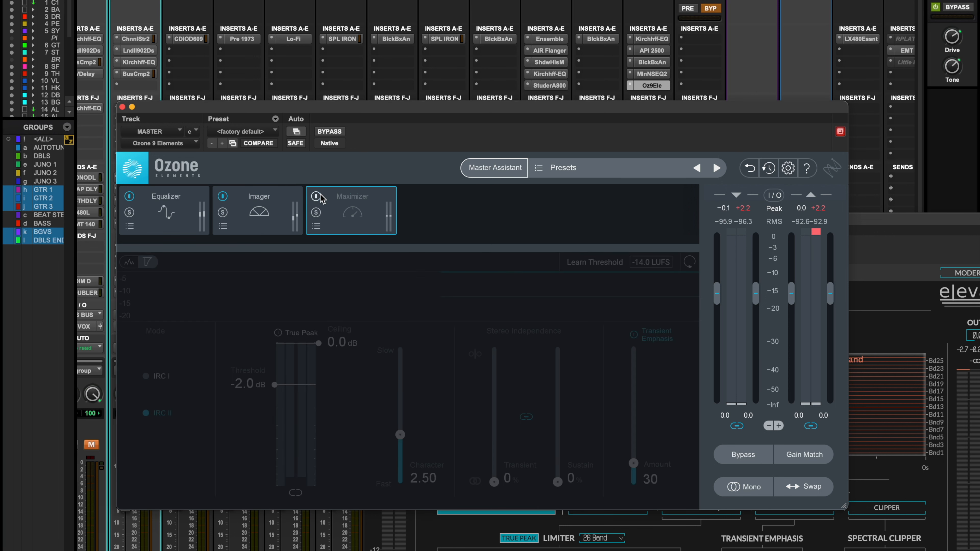
pyautogui.click(223, 196)
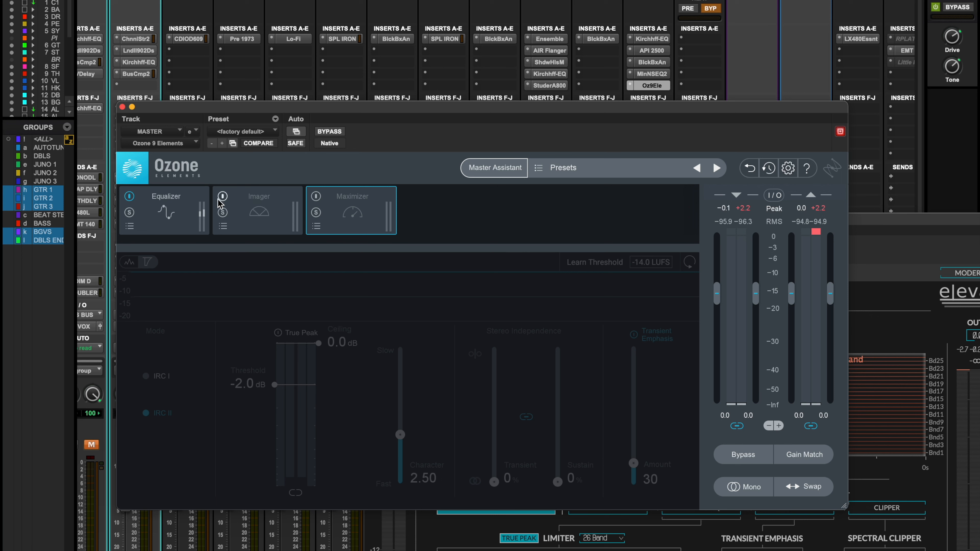
pyautogui.click(197, 204)
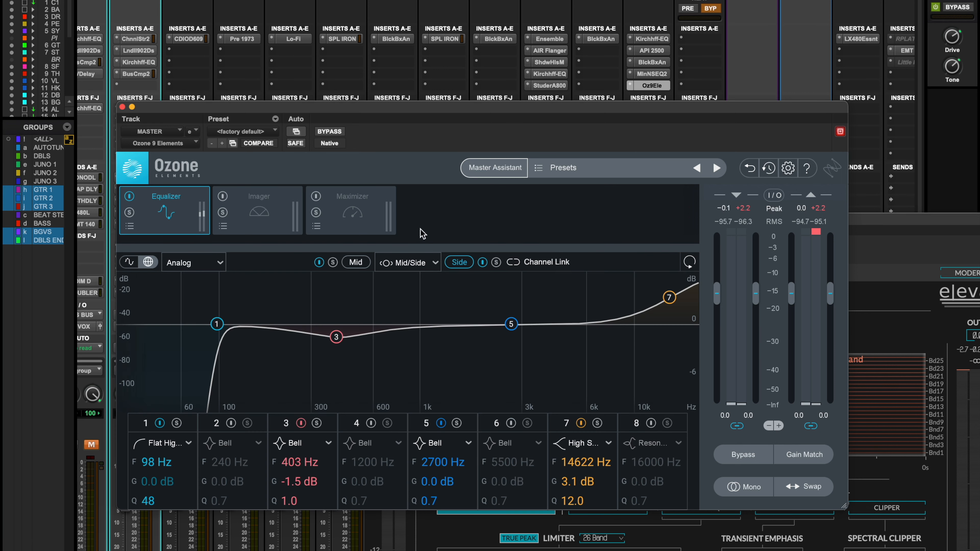
pyautogui.press('space')
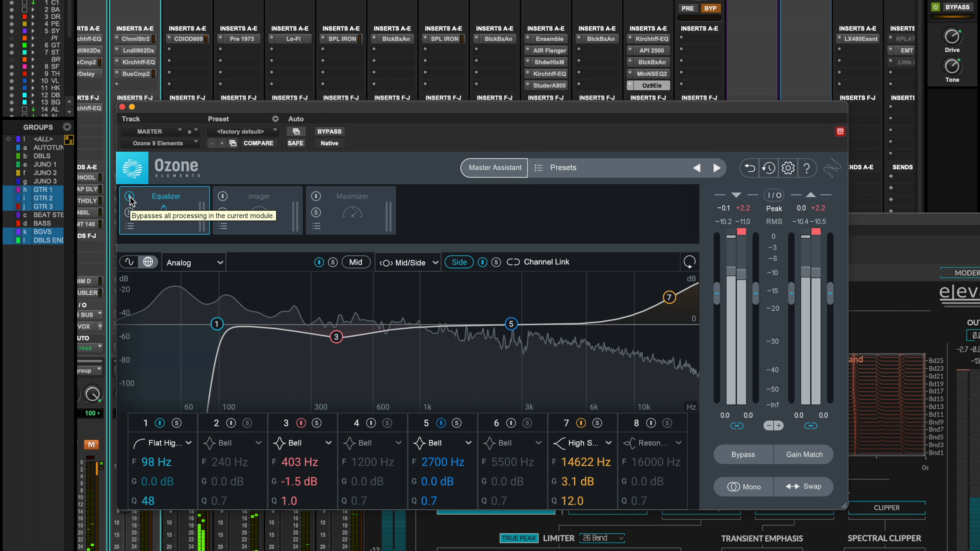
pyautogui.click(130, 198)
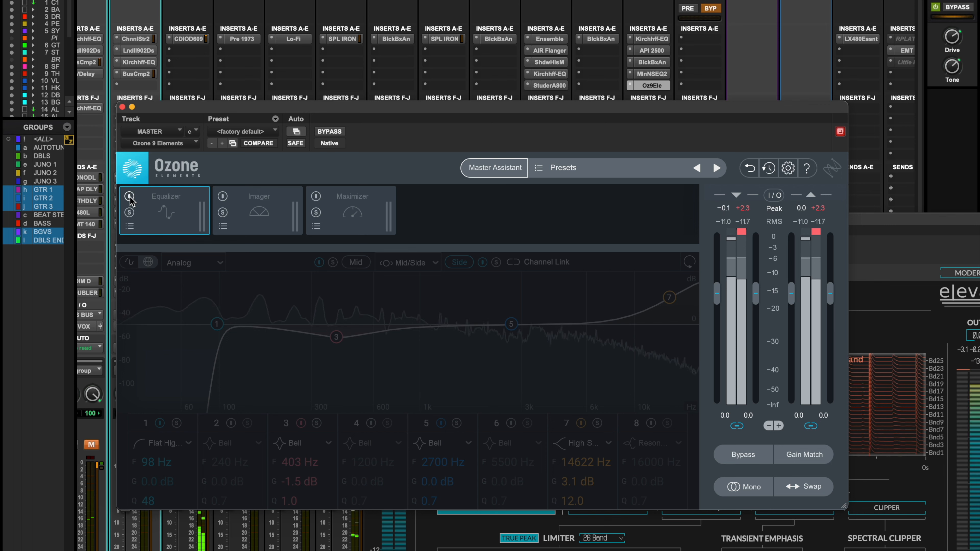
pyautogui.click(130, 197)
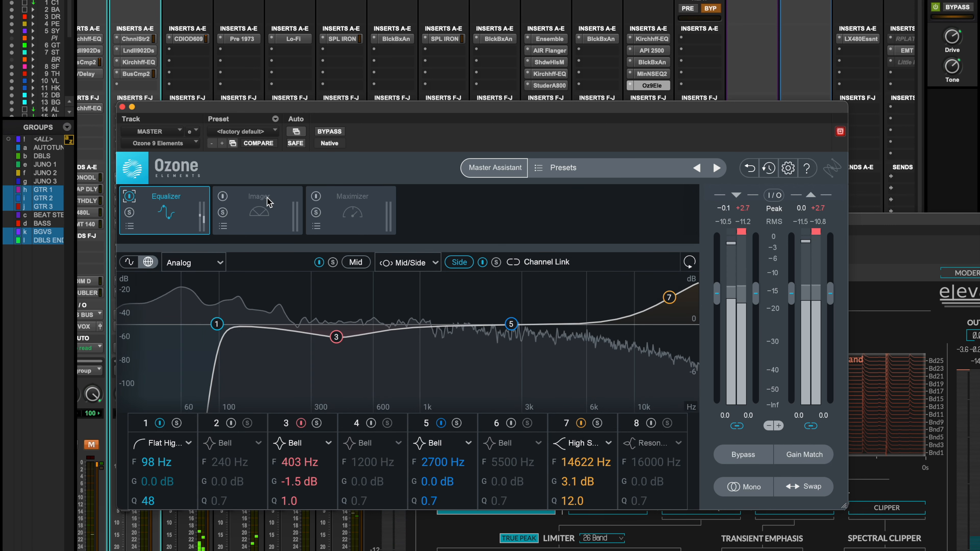
# Re-enable Ozone's Imager module, and compare it active and bypassed during playback
pyautogui.click(248, 206)
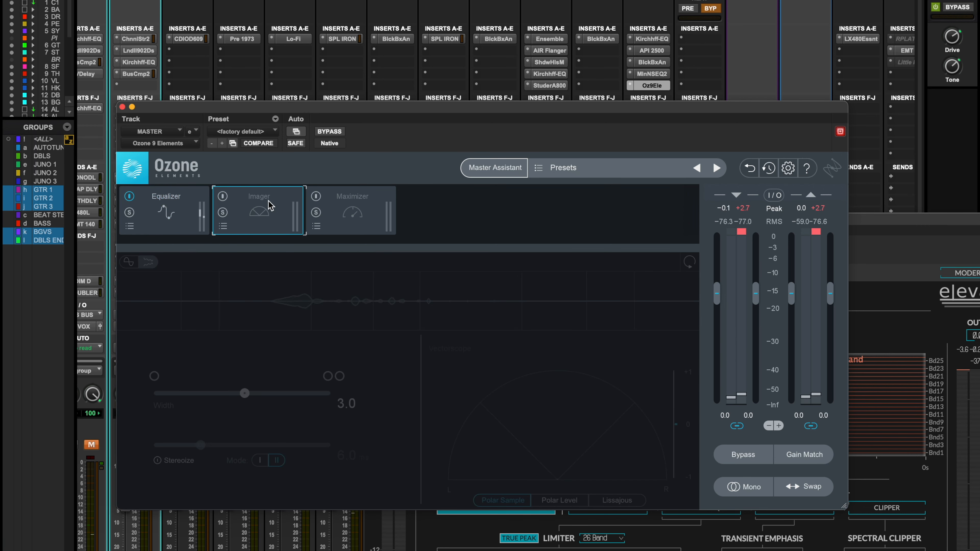
pyautogui.click(223, 198)
pyautogui.press('space')
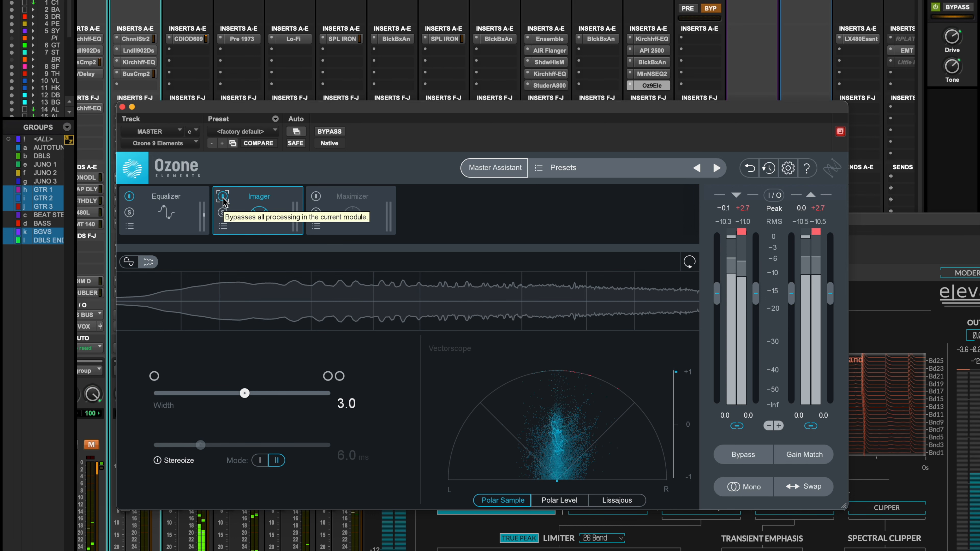
pyautogui.click(223, 198)
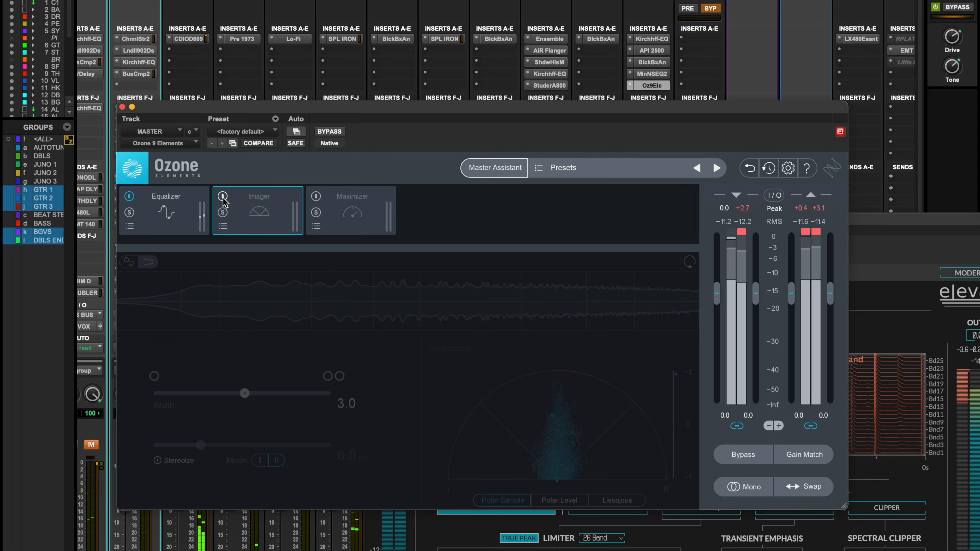
pyautogui.click(223, 197)
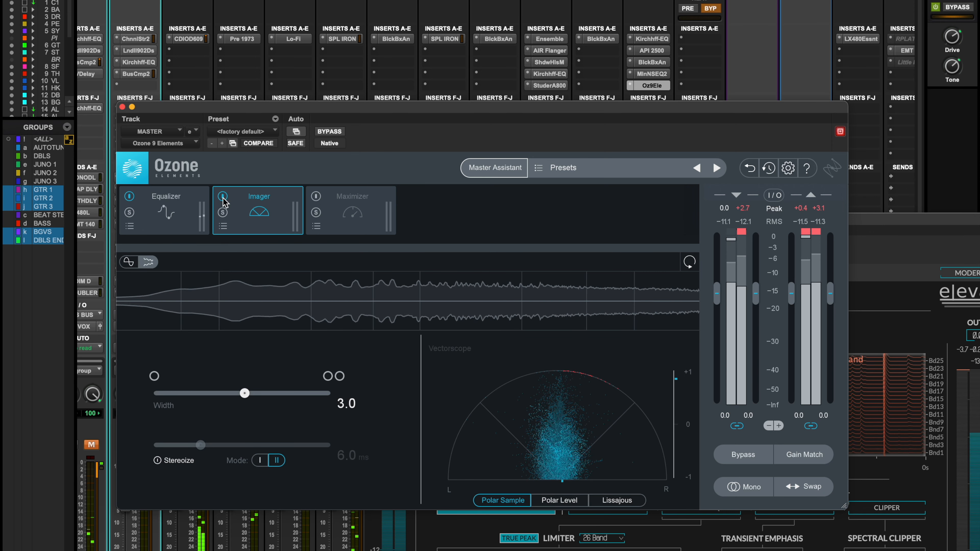
pyautogui.press('space')
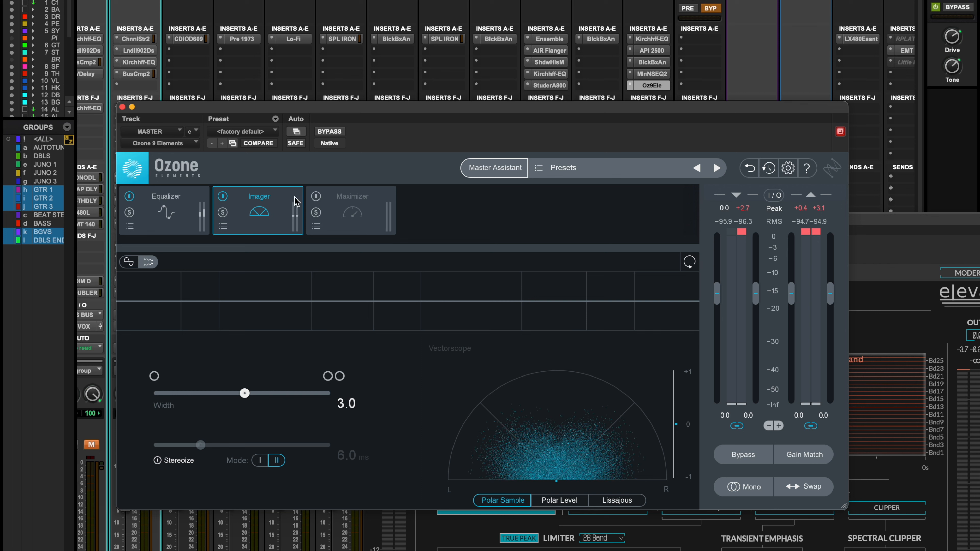
# Re-enable Ozone's Maximizer module, and compare it active and bypassed during playback
pyautogui.click(357, 204)
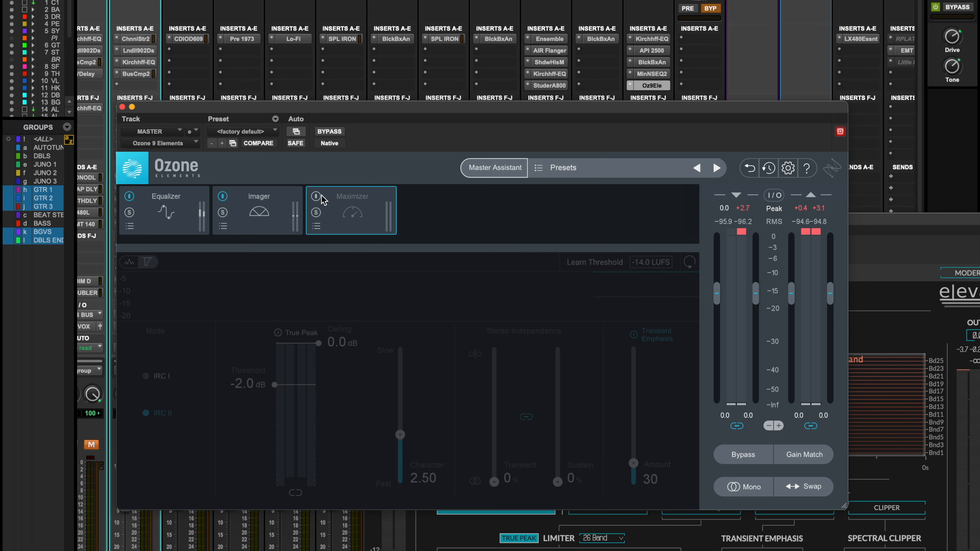
pyautogui.click(316, 197)
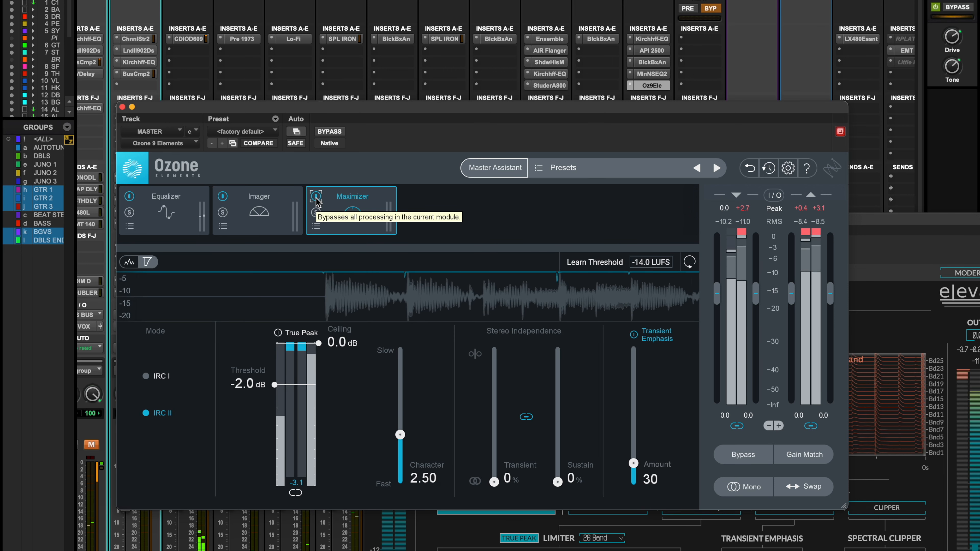
pyautogui.click(316, 197)
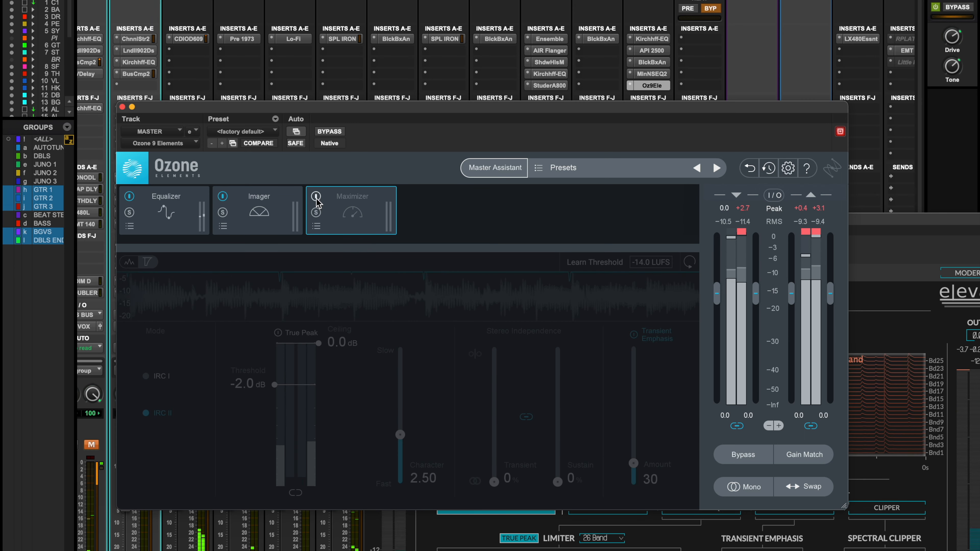
pyautogui.click(315, 196)
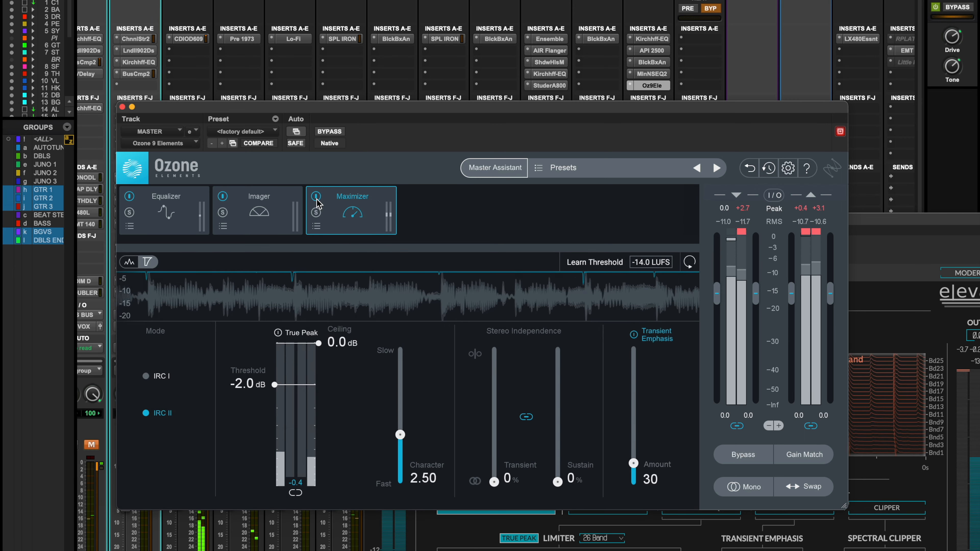
# Compare Newfangled Elevate bypassed and active during playback, and close the Elevate and Ozone windows
pyautogui.click(942, 226)
pyautogui.moveTo(466, 231); pyautogui.dragTo(356, 27)
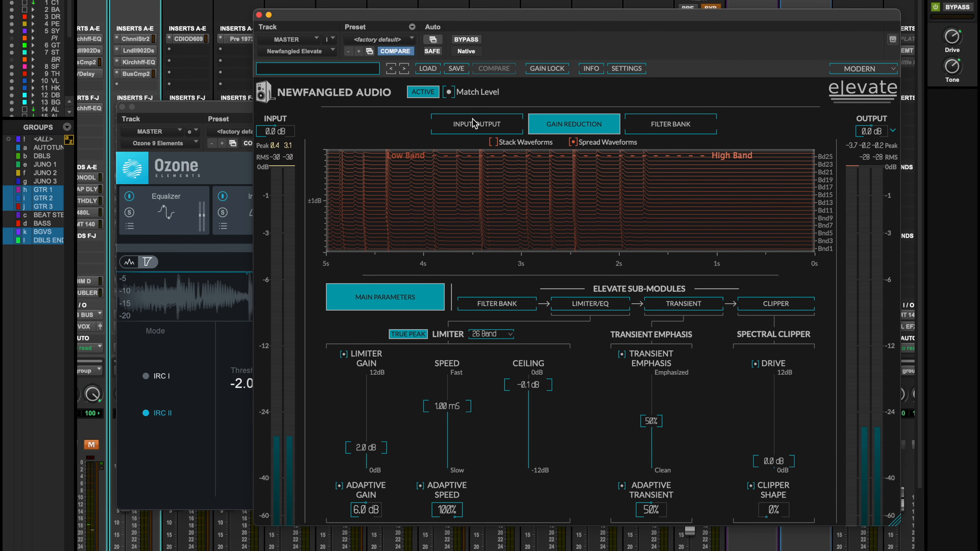
pyautogui.moveTo(685, 17); pyautogui.dragTo(640, 40)
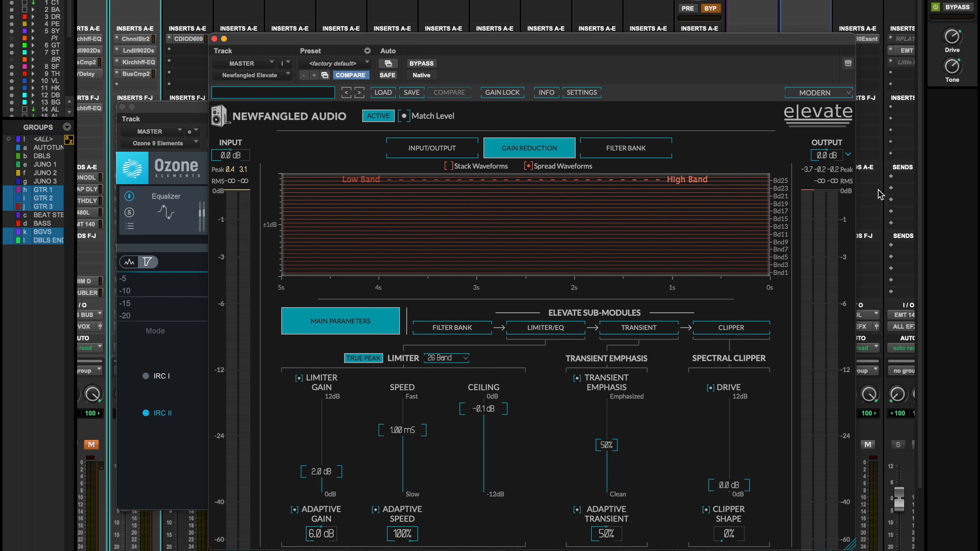
pyautogui.press('space')
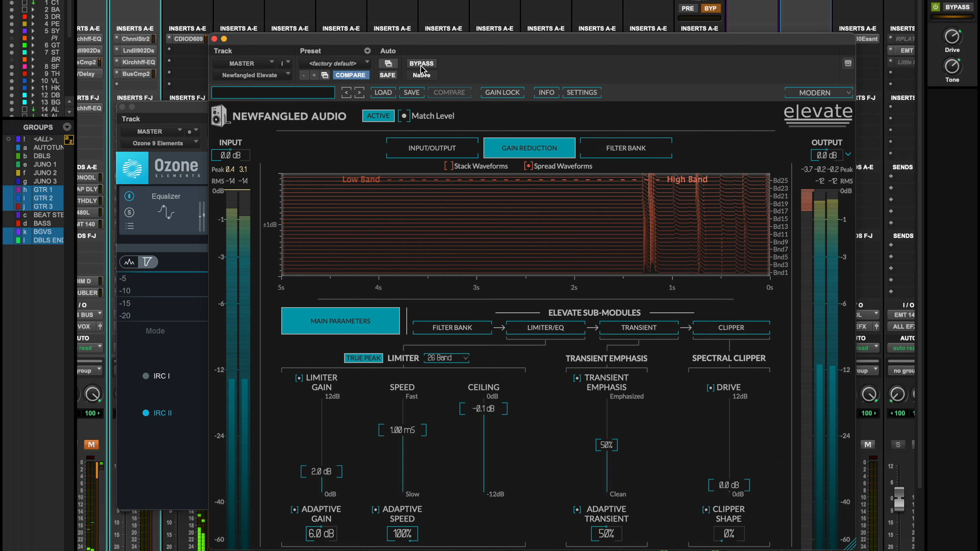
pyautogui.click(421, 63)
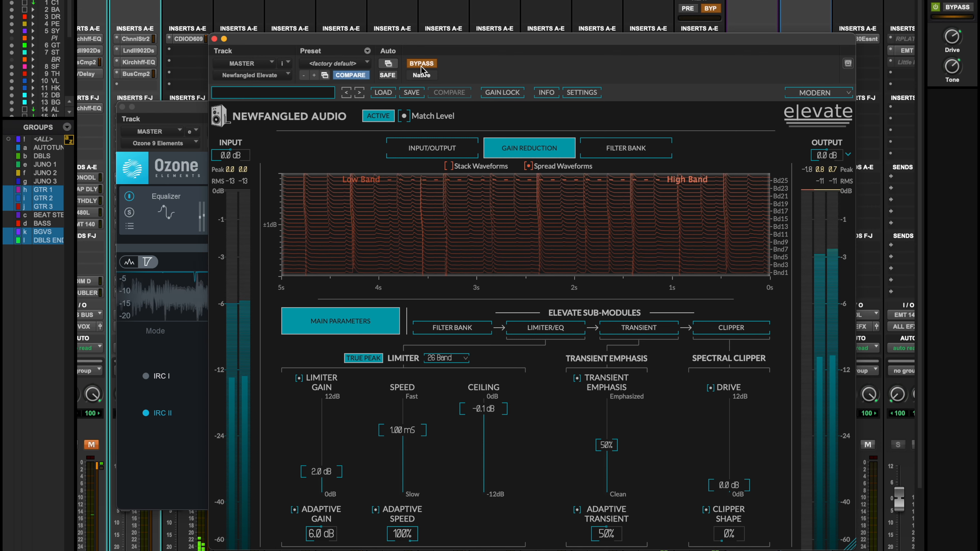
pyautogui.click(421, 65)
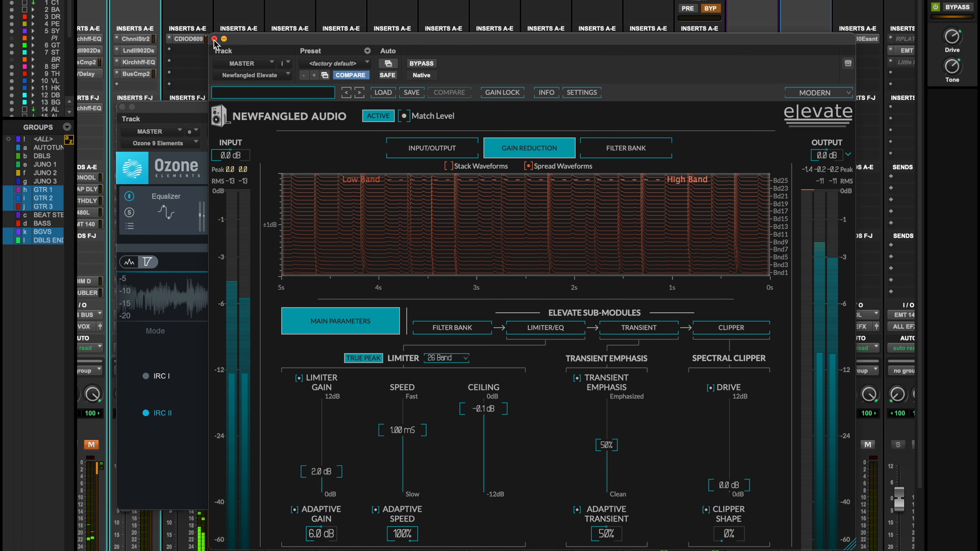
pyautogui.click(214, 39)
pyautogui.click(122, 107)
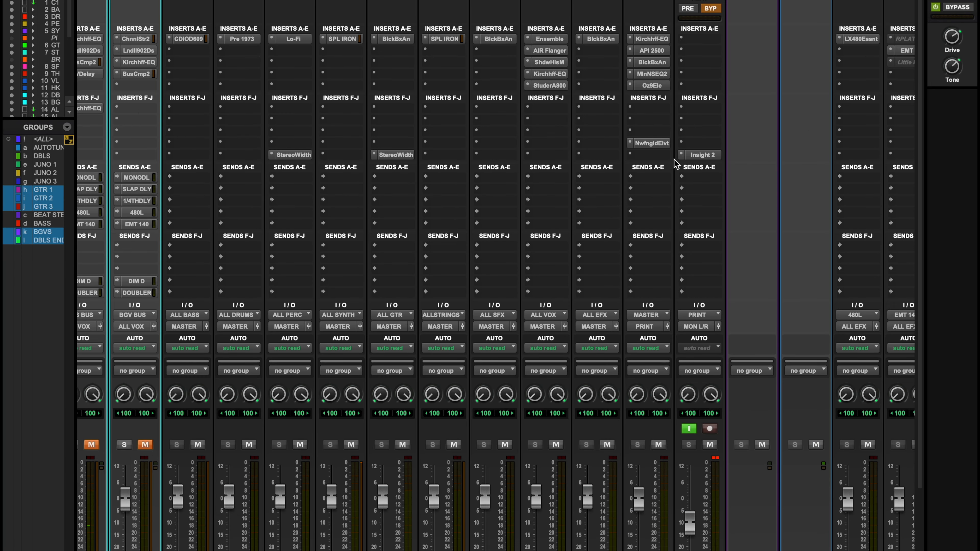
# Open the Black Box HG-2 from the MASTER track's inserts to review its saturation settings
pyautogui.click(658, 64)
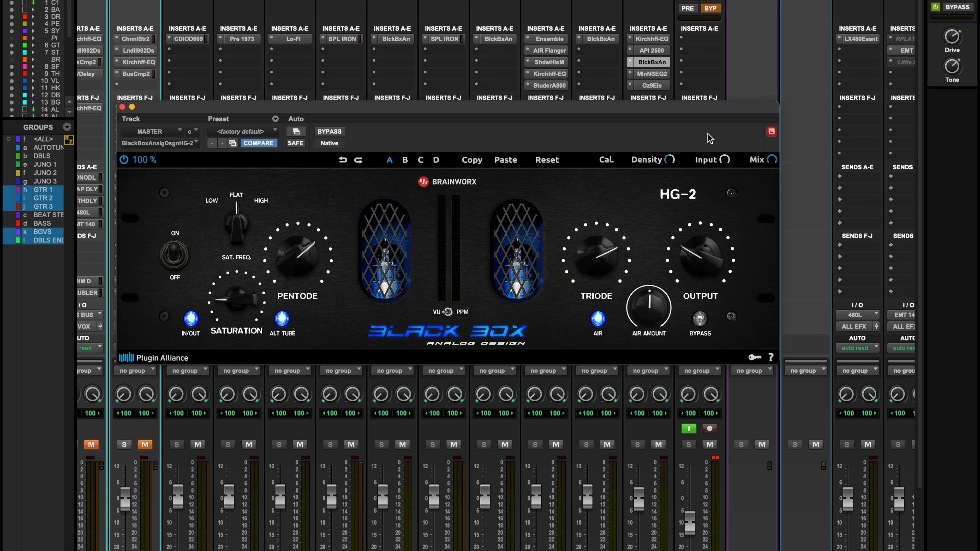
# Compare the Black Box HG-2 bypassed and active during playback, and close its window
pyautogui.moveTo(591, 108); pyautogui.dragTo(633, 120)
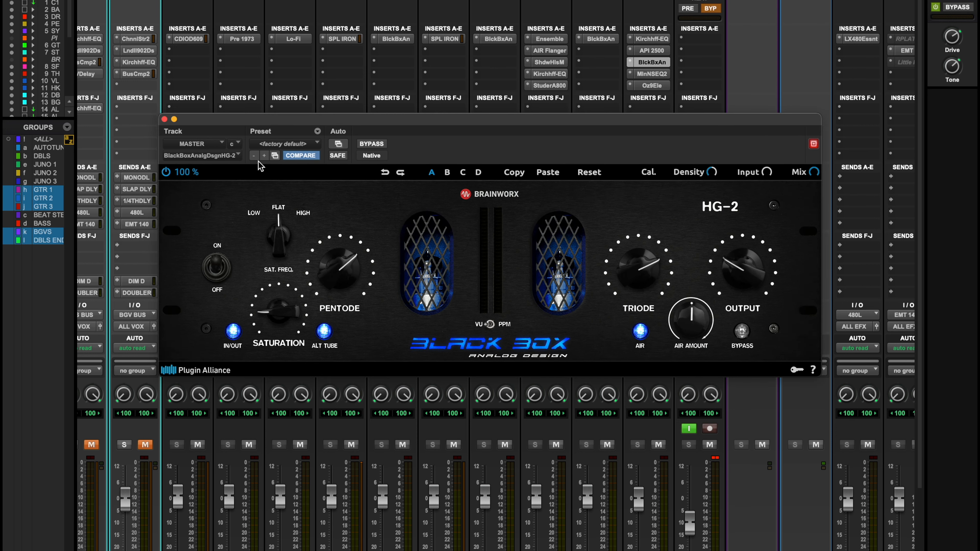
pyautogui.click(379, 145)
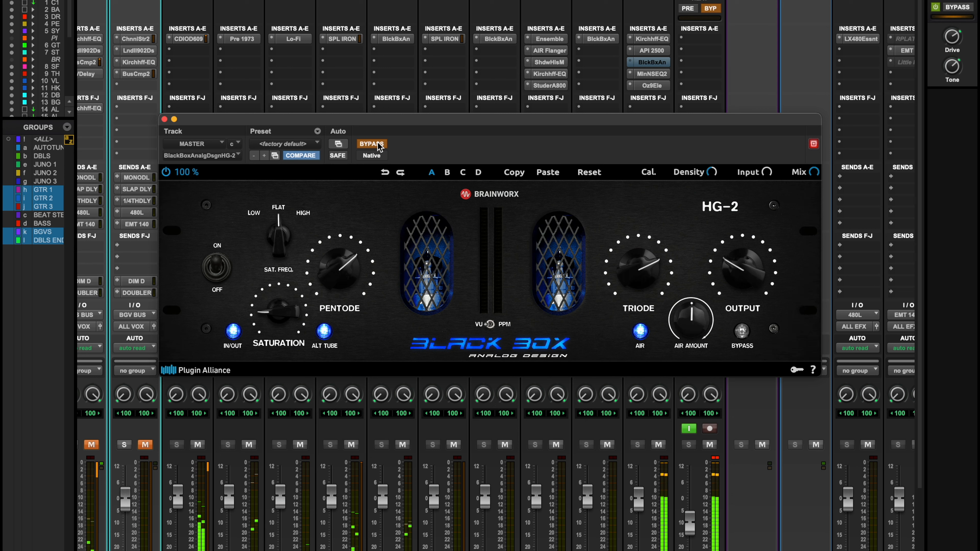
pyautogui.click(378, 144)
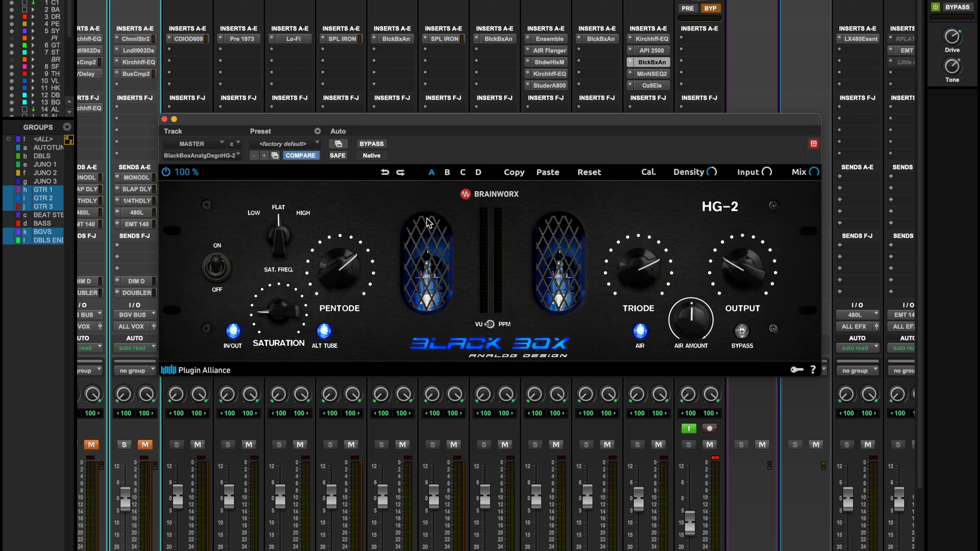
pyautogui.click(164, 119)
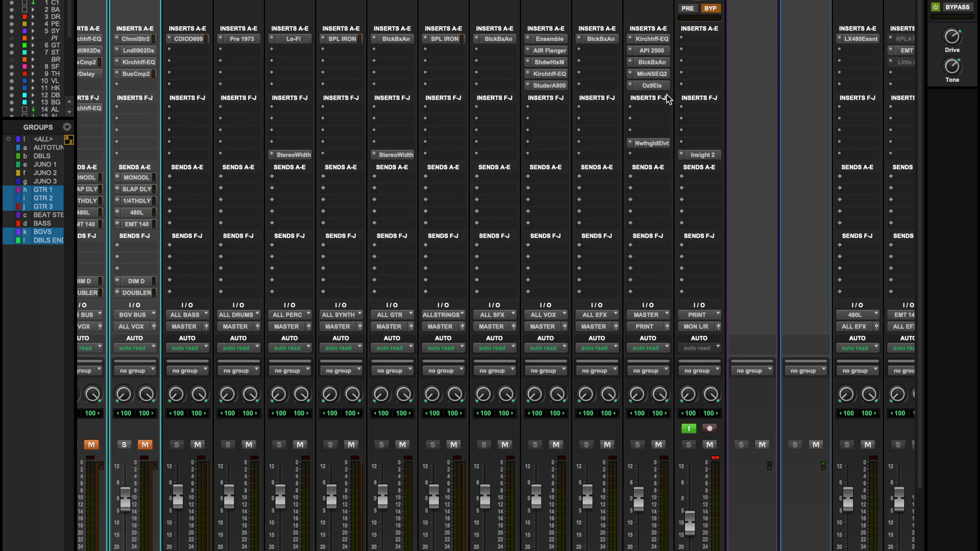
# Open the API 2500 bus compressor from the MASTER track's inserts, and compare it active and bypassed during playback
pyautogui.click(652, 50)
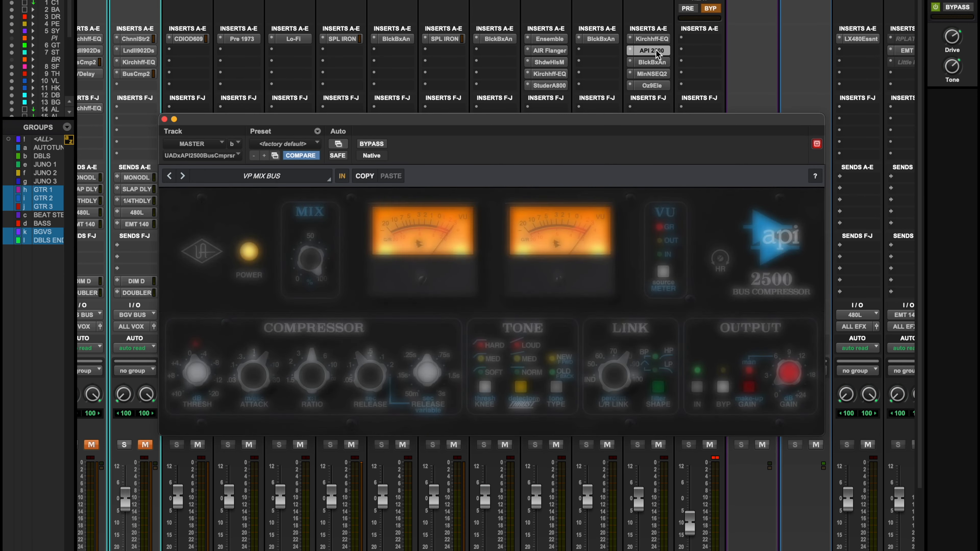
pyautogui.press('space')
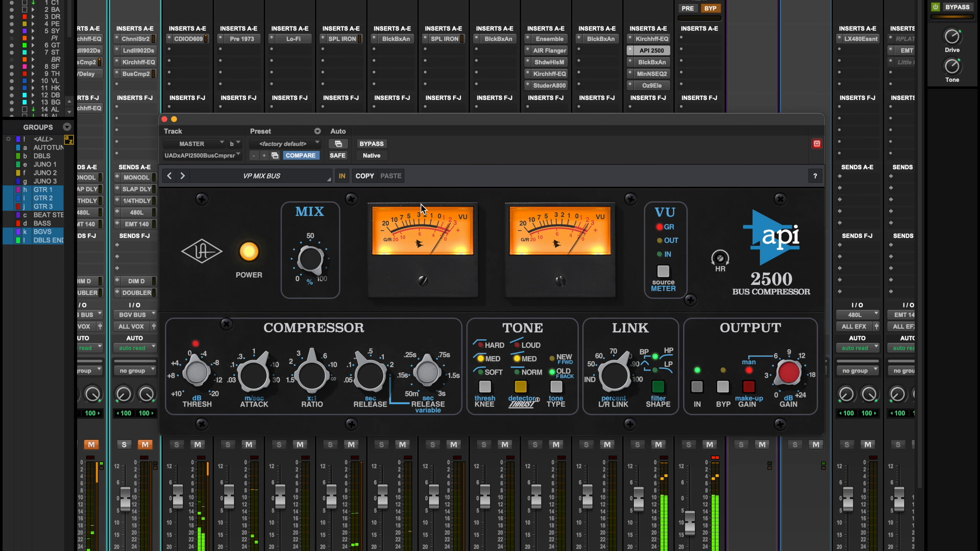
pyautogui.click(372, 144)
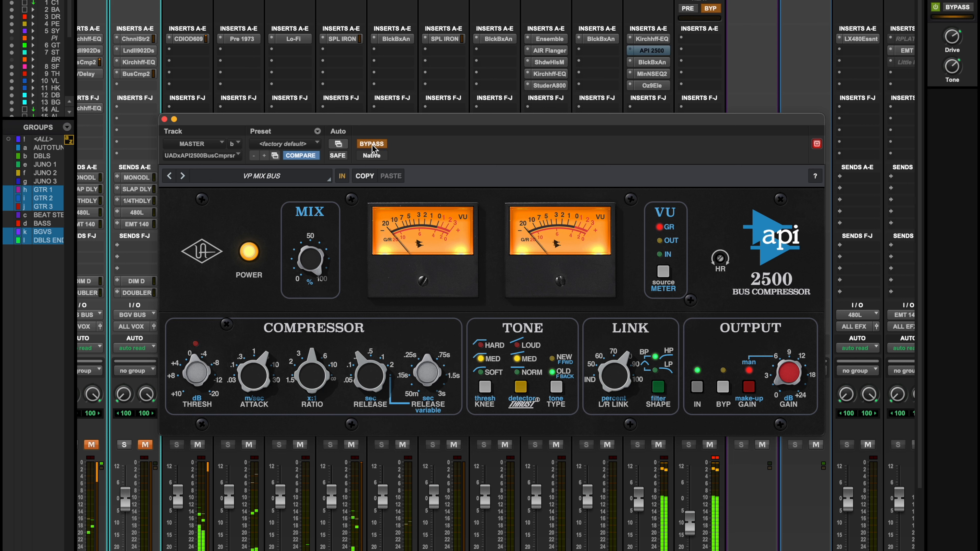
pyautogui.click(372, 146)
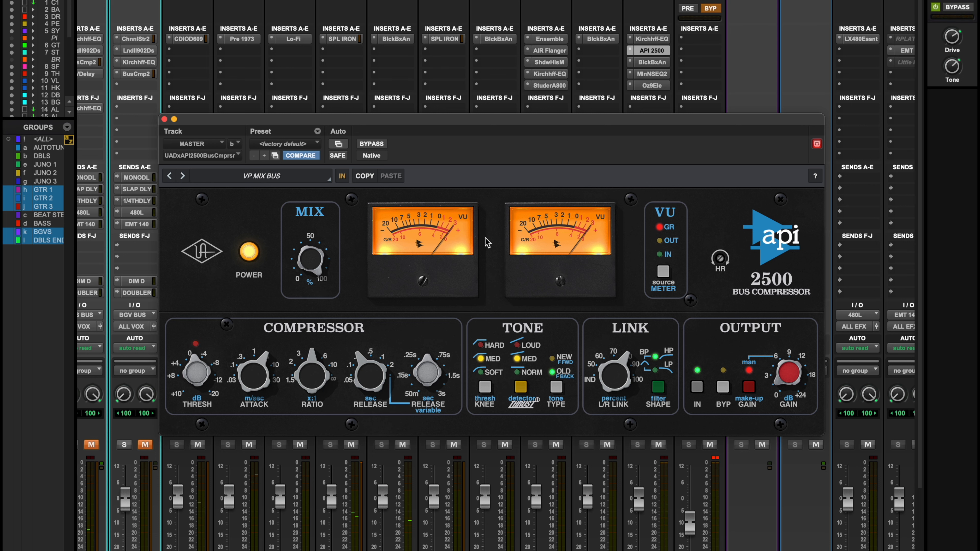
# Repeat the bypassed and active comparison of the API 2500 during playback, and close the compressor's window
pyautogui.moveTo(350, 122); pyautogui.dragTo(367, 117)
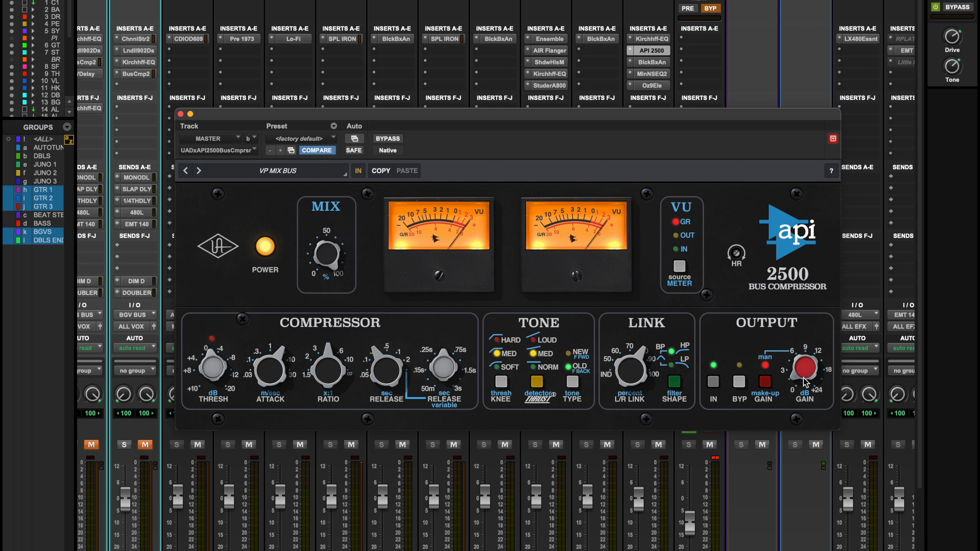
pyautogui.press('space')
pyautogui.click(388, 139)
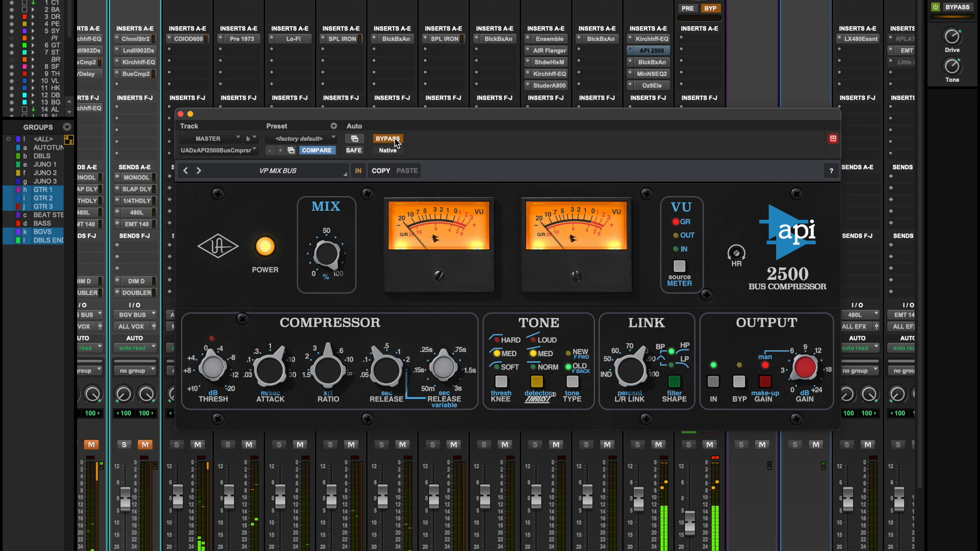
pyautogui.click(395, 141)
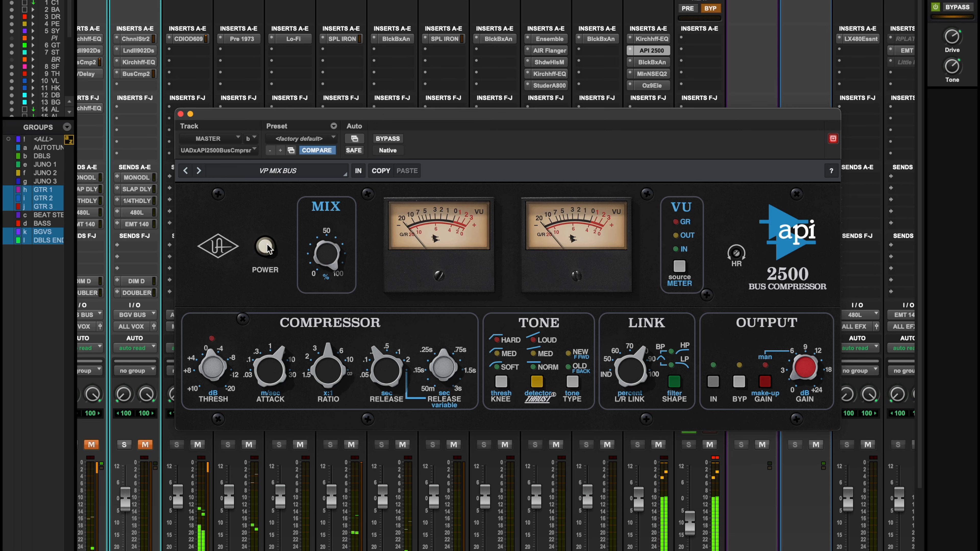
pyautogui.click(180, 113)
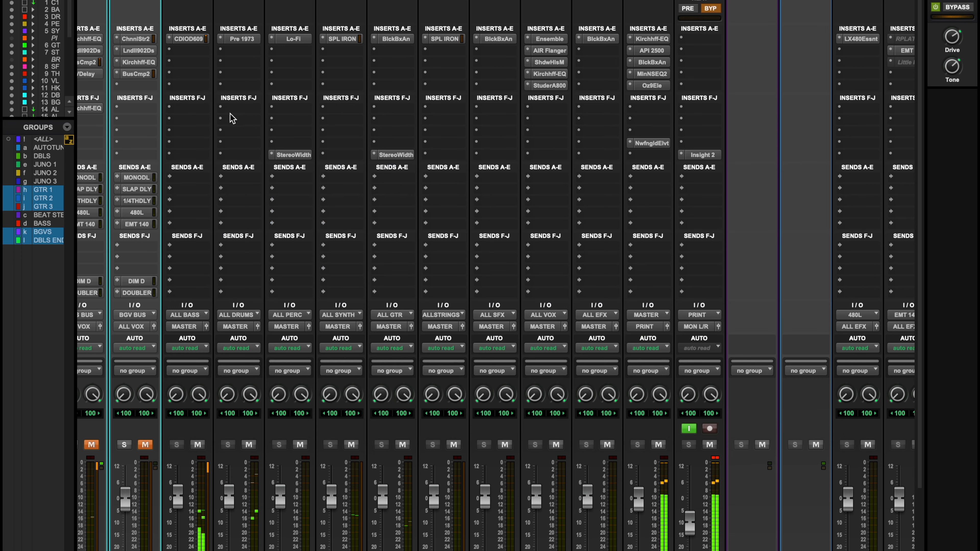
# Open the Kirchhoff-EQ from the MASTER track's inserts, and compare it active and bypassed during playback
pyautogui.click(651, 38)
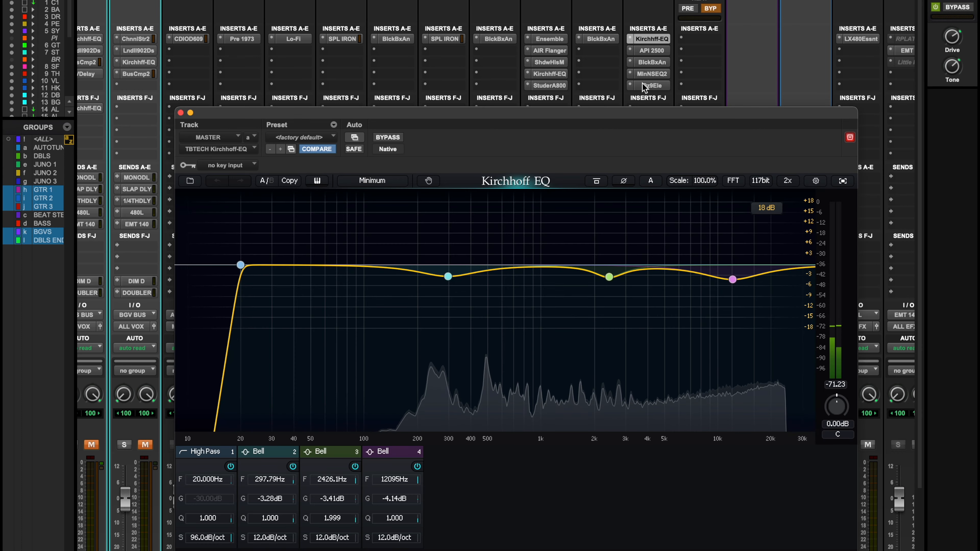
pyautogui.press('space')
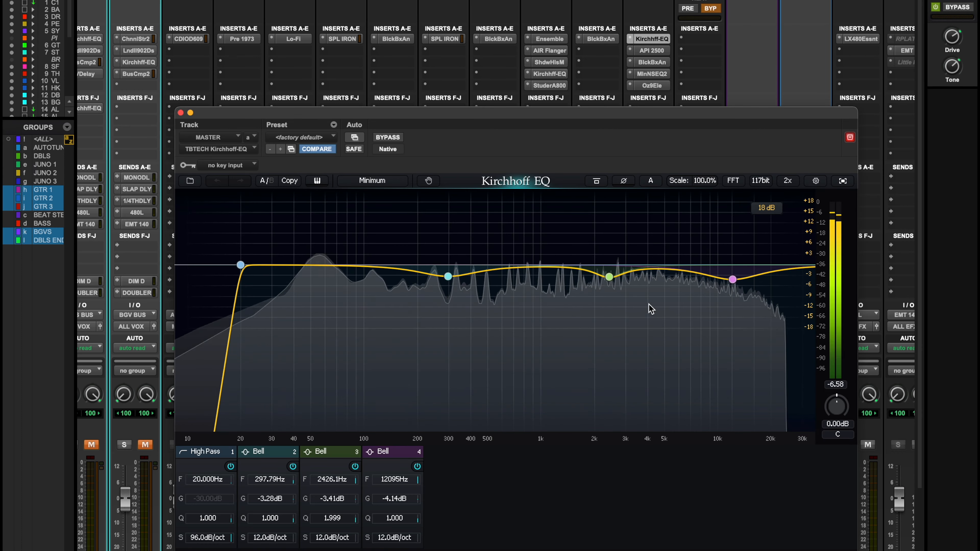
pyautogui.click(387, 137)
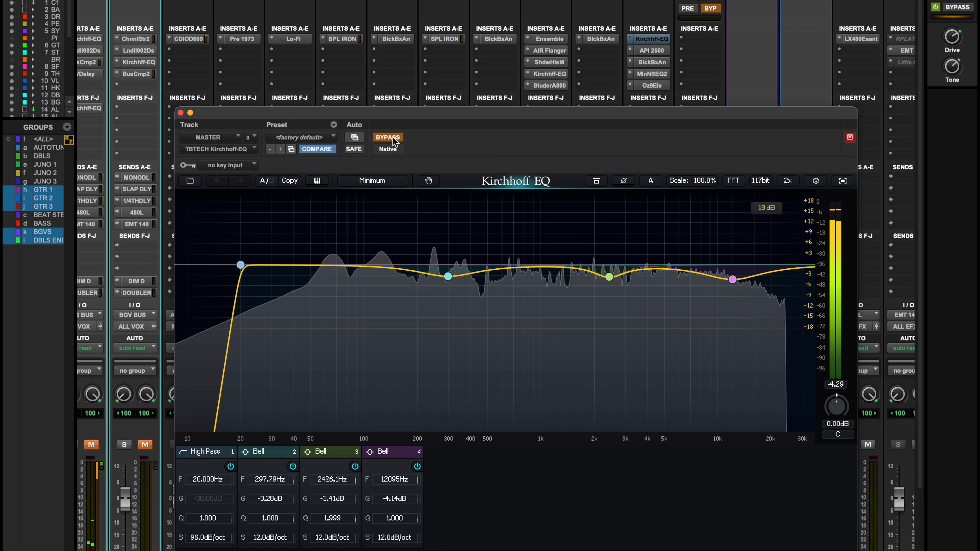
pyautogui.click(394, 141)
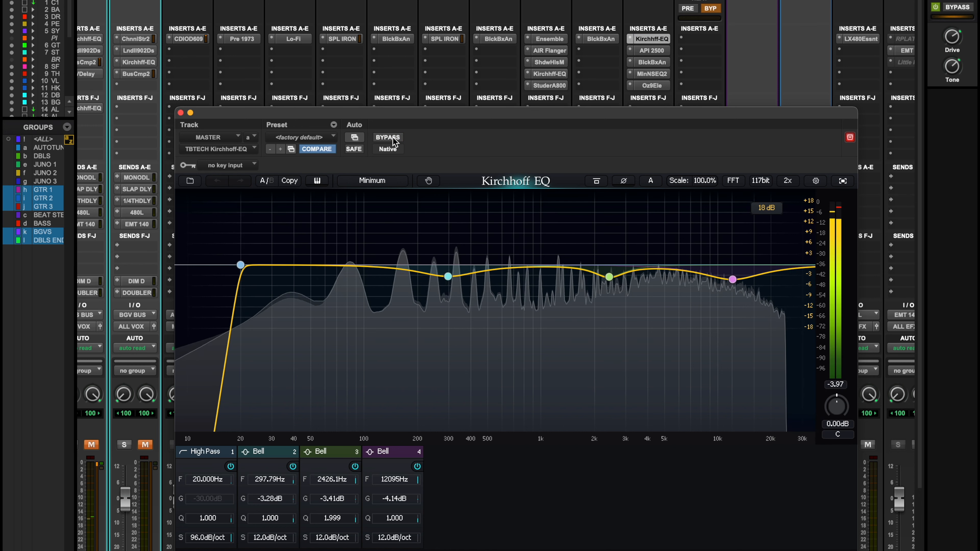
pyautogui.press('space')
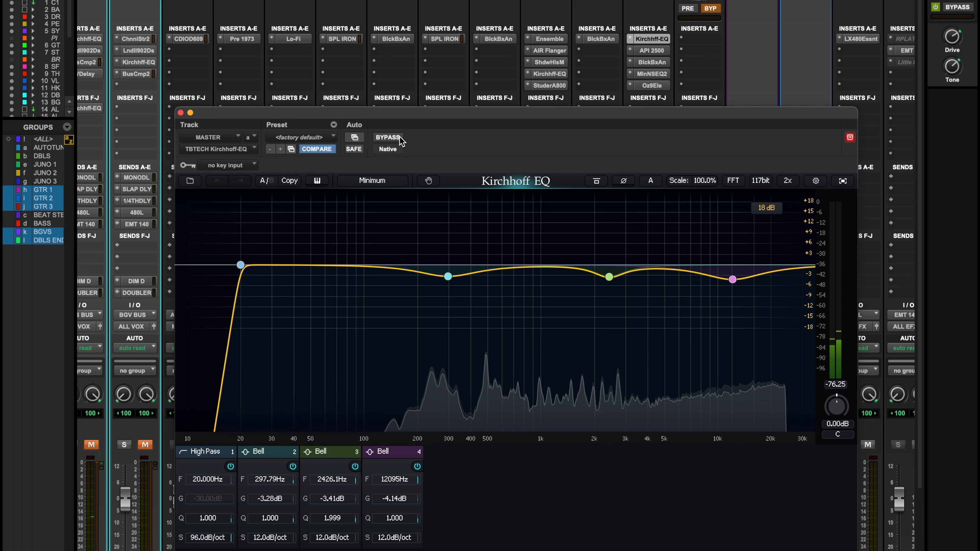
# Replay the mix to compare the MASTER track's Kirchhoff-EQ bypassed and active once more, and close the EQ window
pyautogui.press('space')
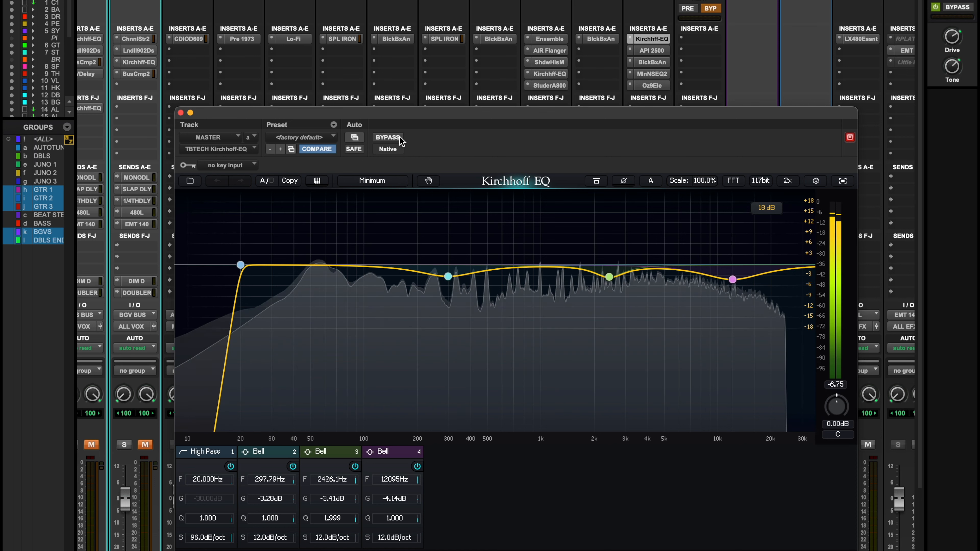
pyautogui.click(400, 138)
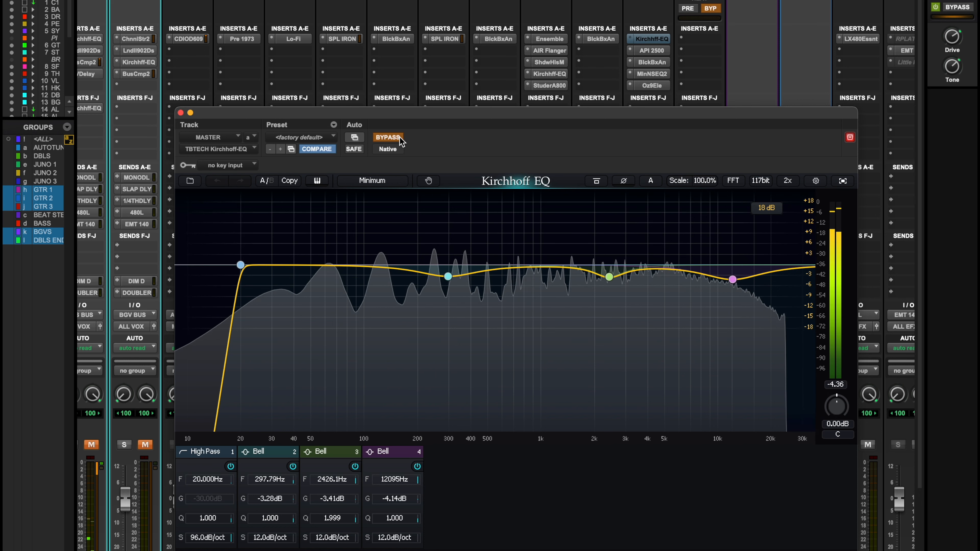
pyautogui.click(400, 138)
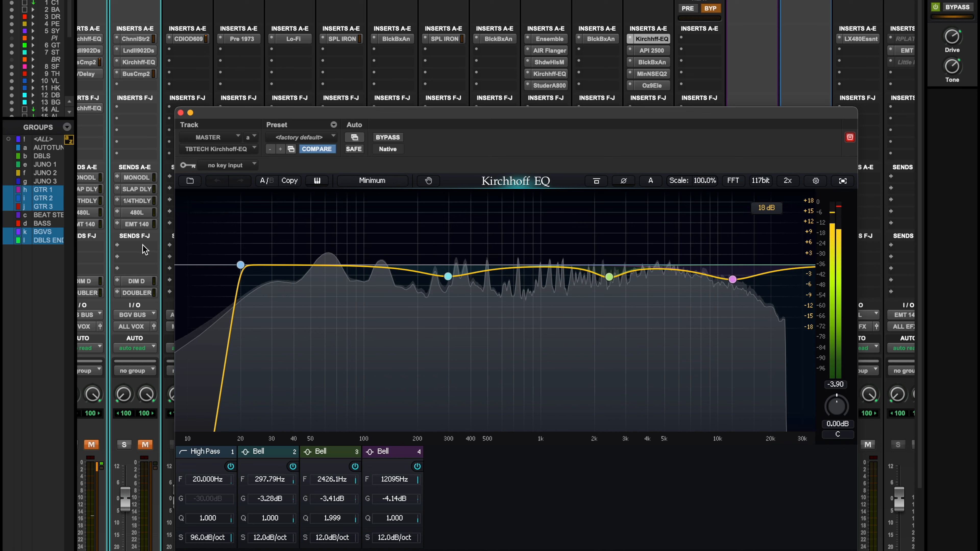
pyautogui.click(180, 112)
pyautogui.hscroll(2, 332, 118)
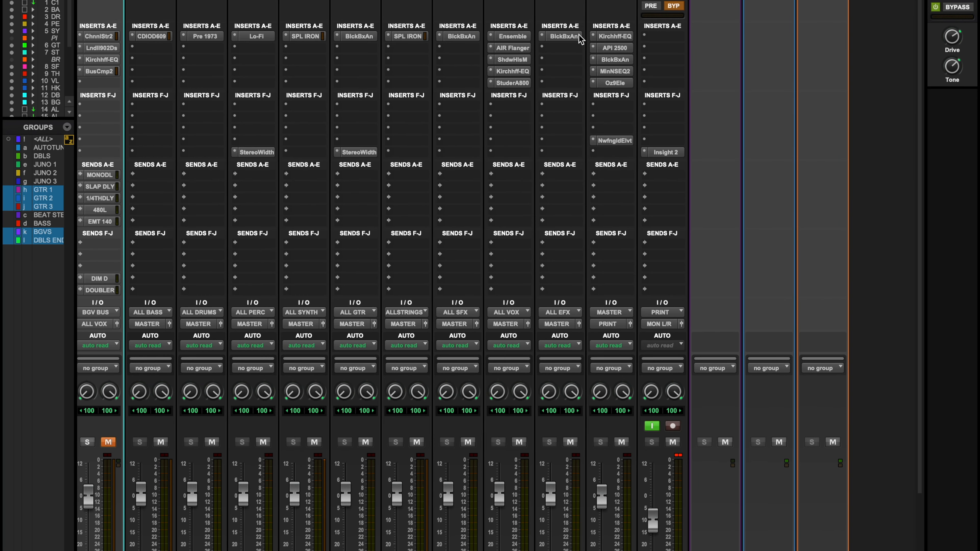